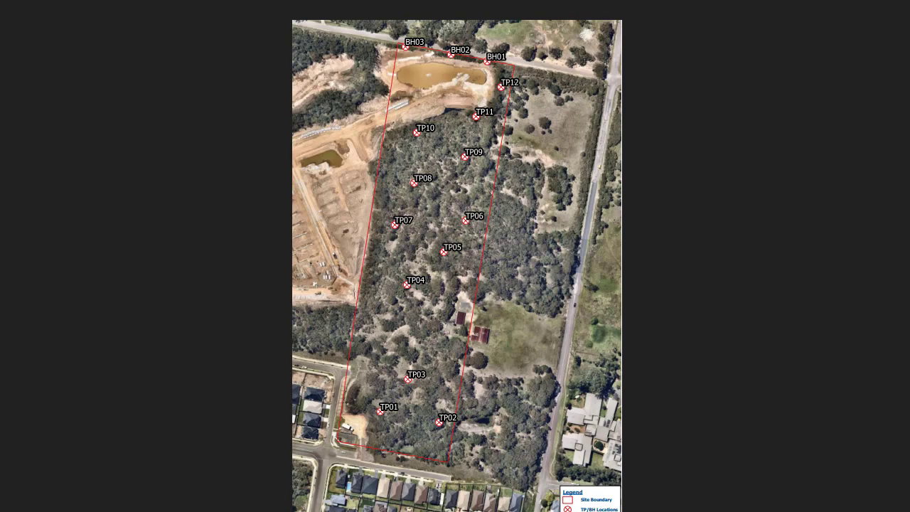
- Check which models are displayed in the SURVEY plan view without removing any
mouse_move(612, 508)
left_click(752, 457)
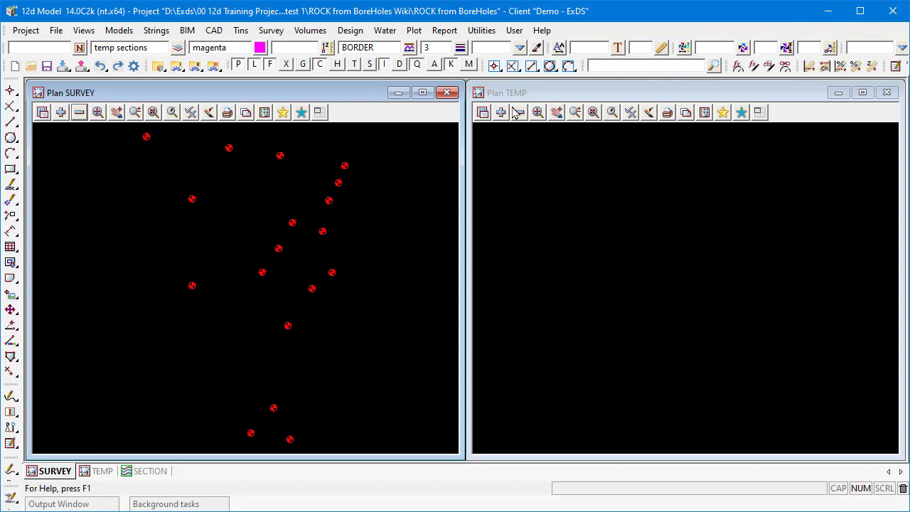
left_click(79, 114)
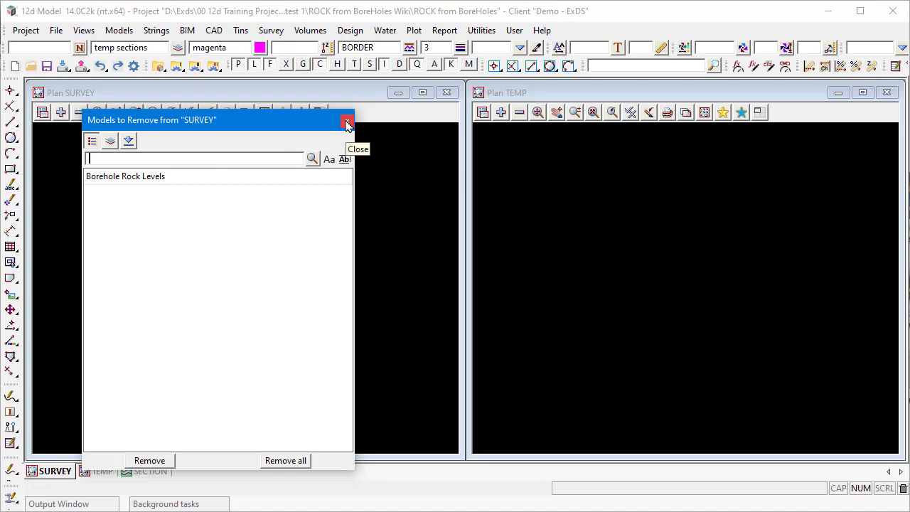
left_click(348, 124)
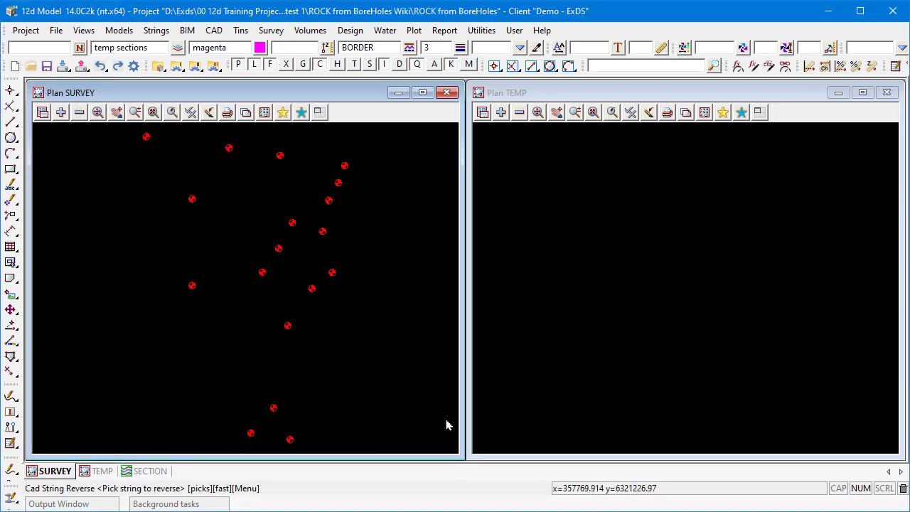
- Switch to the BH DATA workbook in Excel and review the borehole data on the Original and Rock RL NEW sheets
mouse_move(379, 510)
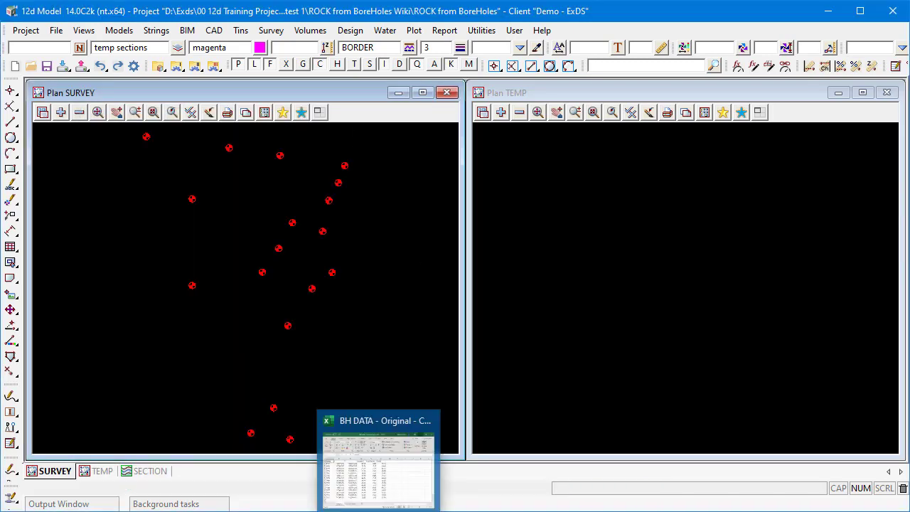
left_click(375, 491)
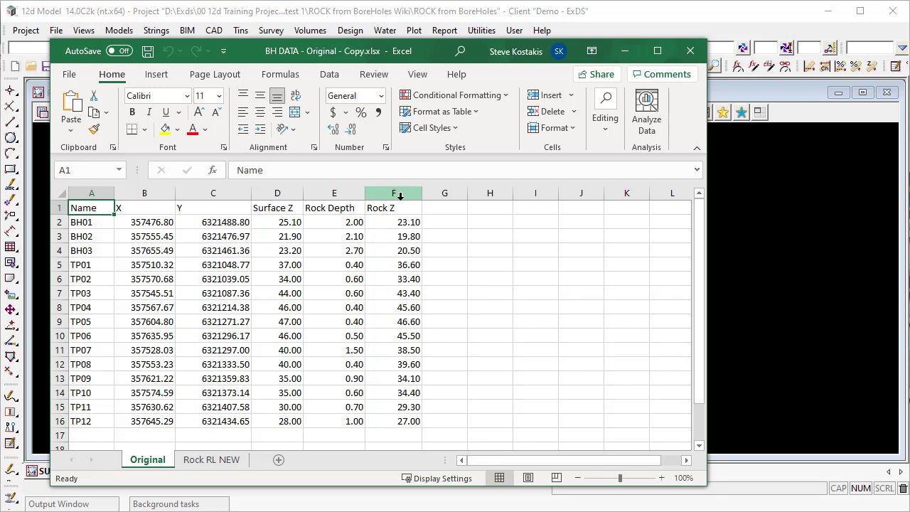
left_click(210, 462)
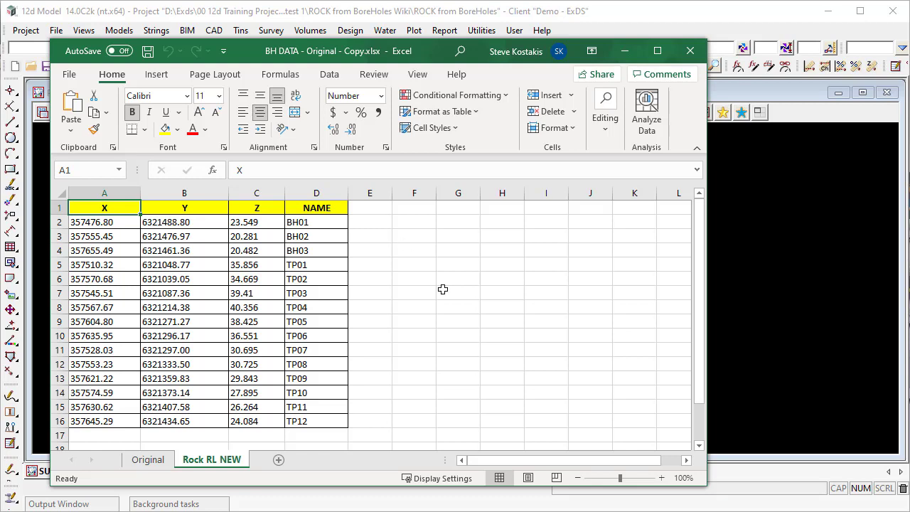
- Switch to BH ROCK NEW RL.txt in Notepad and examine the order of the X, Y, Z and name values in its first line
key("alt+Tab")
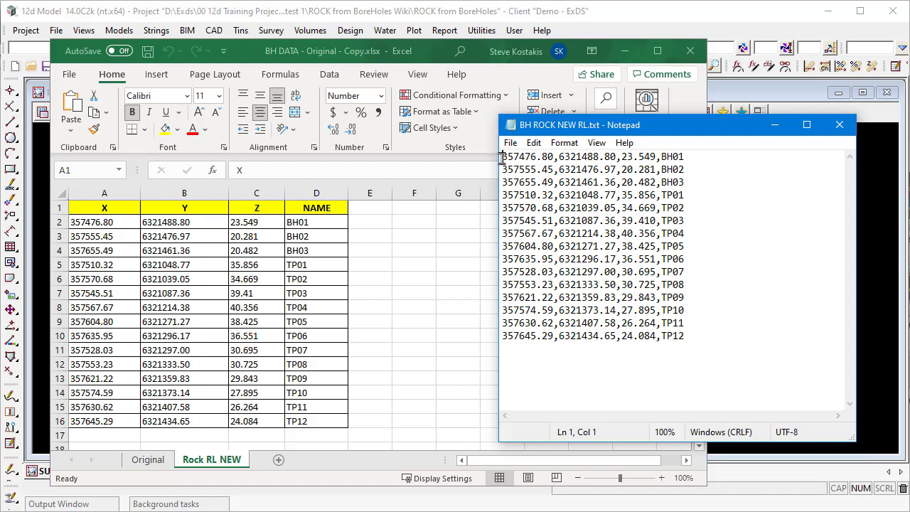
left_click_drag(502, 157, 556, 156)
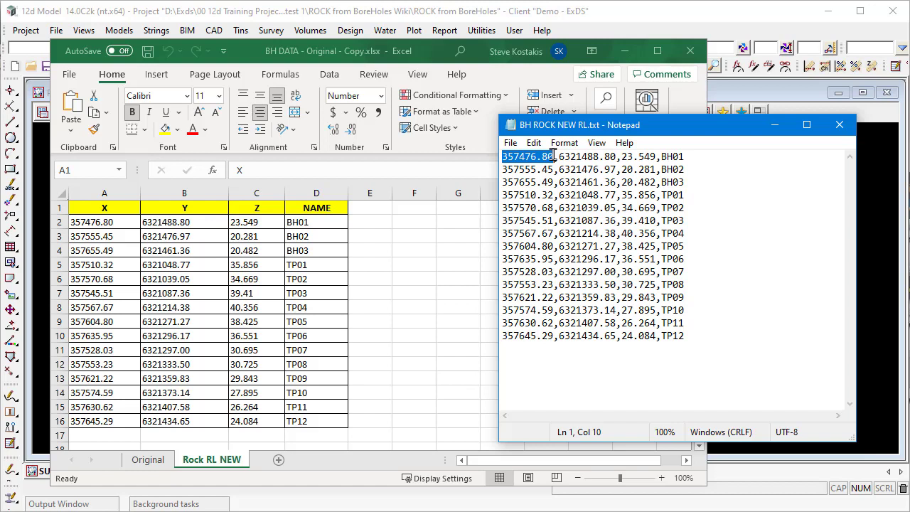
left_click_drag(559, 157, 657, 160)
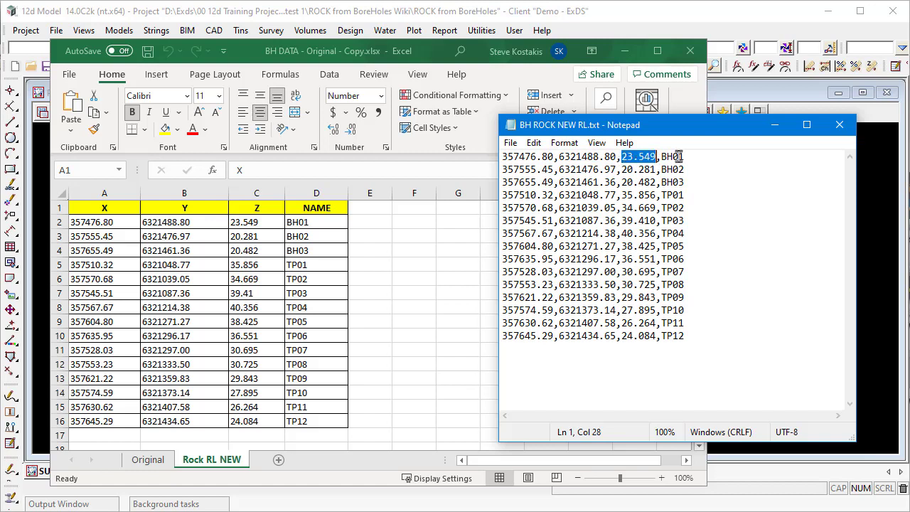
left_click(691, 158)
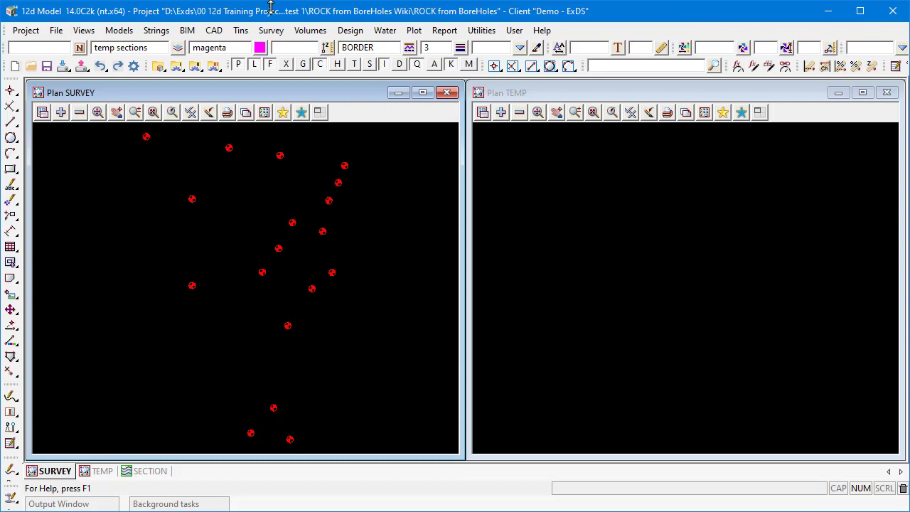
- Load the Bore Holes.xyf parameters in the x y z general reader, review the delimiter and column format, and close it without reading a file
left_click(56, 33)
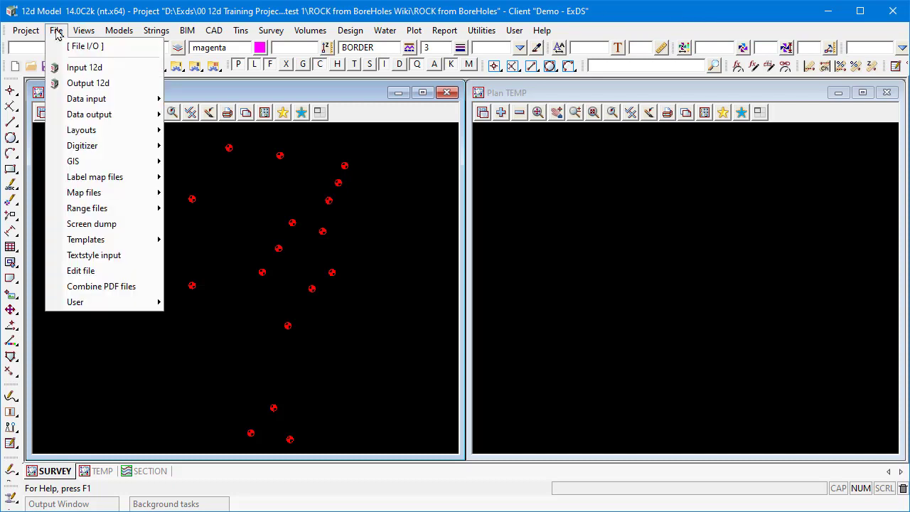
mouse_move(81, 101)
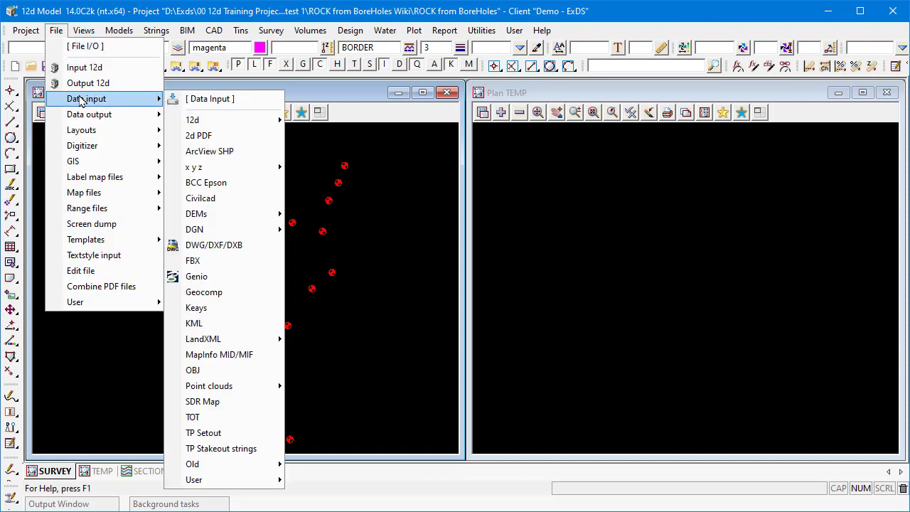
mouse_move(218, 167)
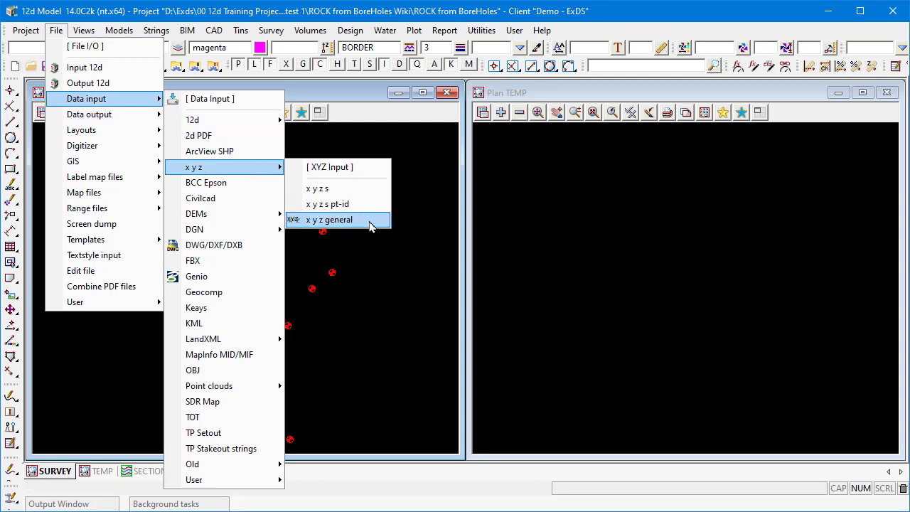
left_click(329, 220)
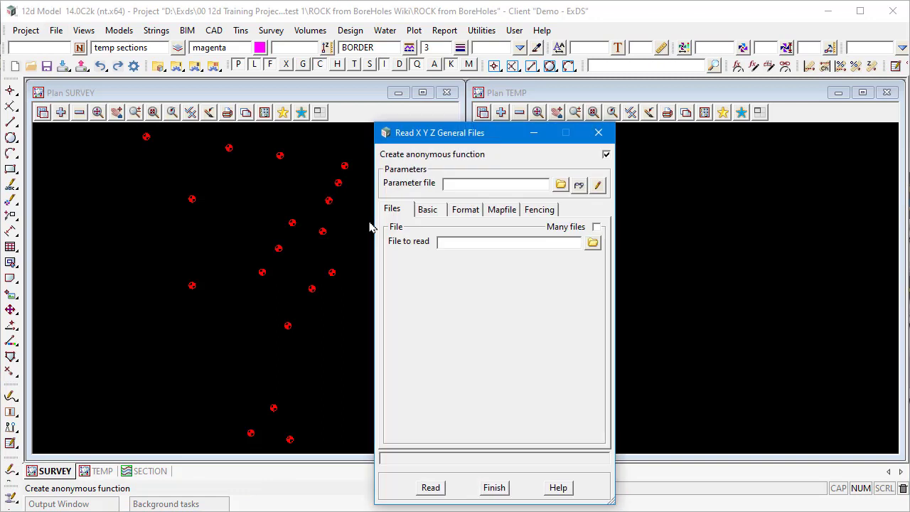
left_click(561, 185)
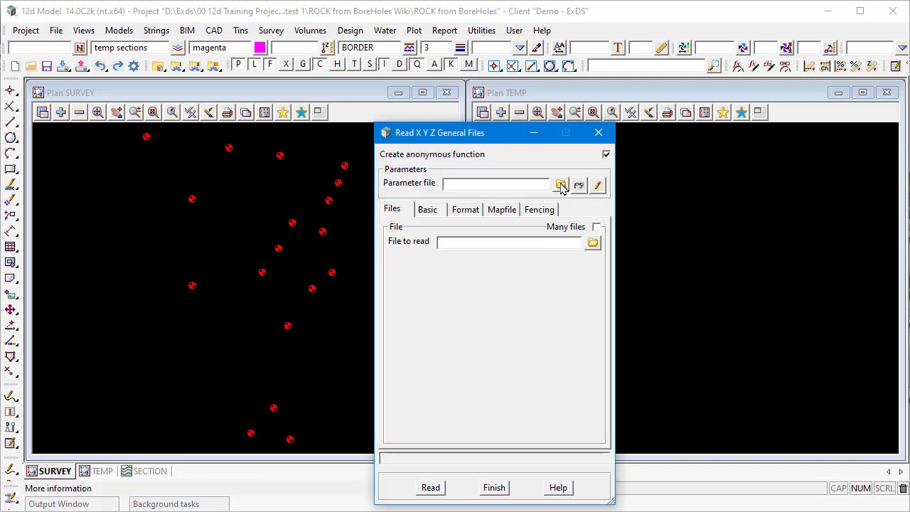
double_click(585, 199)
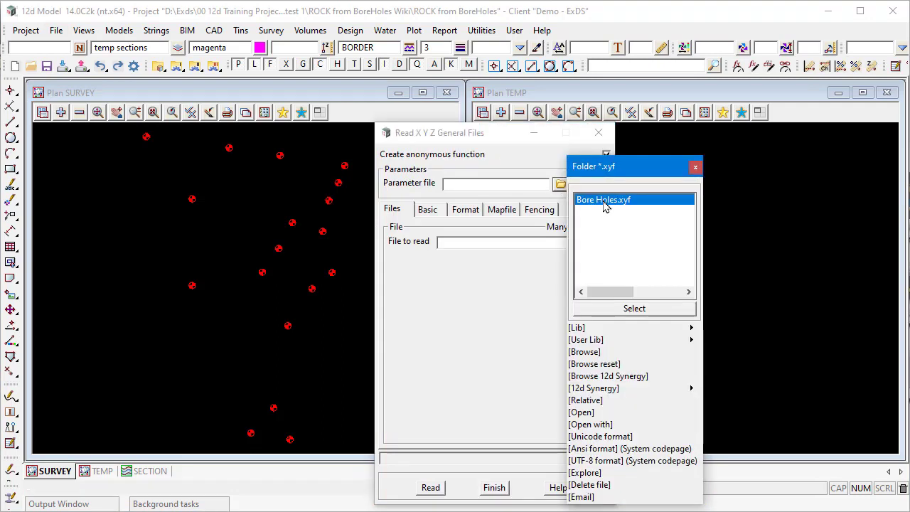
left_click(580, 185)
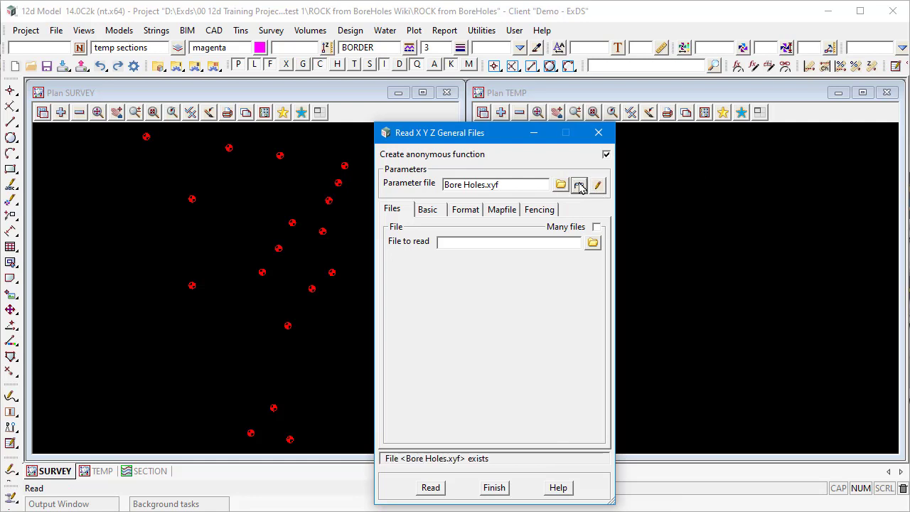
left_click(467, 210)
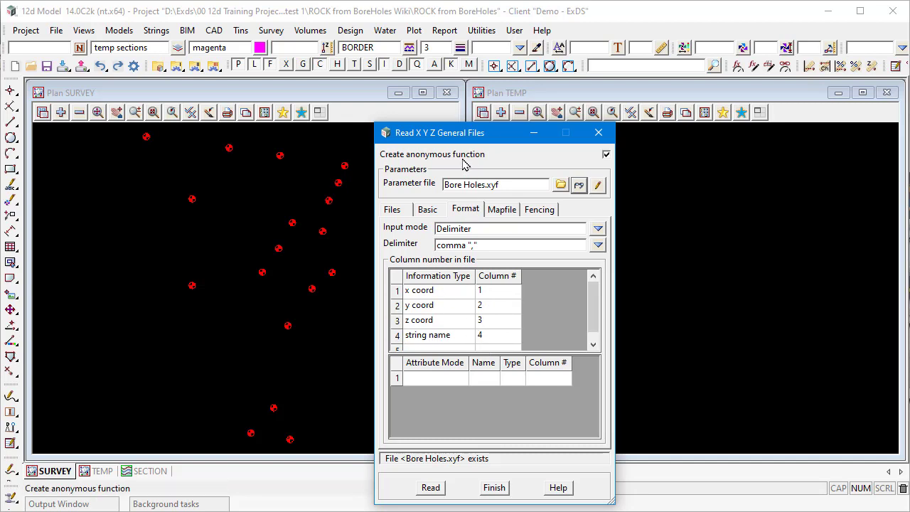
left_click(598, 134)
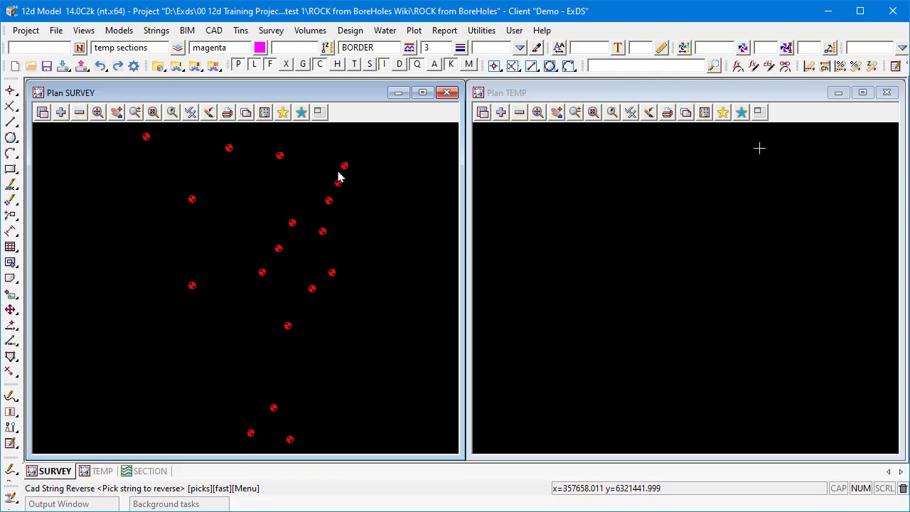
- Display the Z values and string names of the borehole points in the SURVEY plan view
left_click(190, 112)
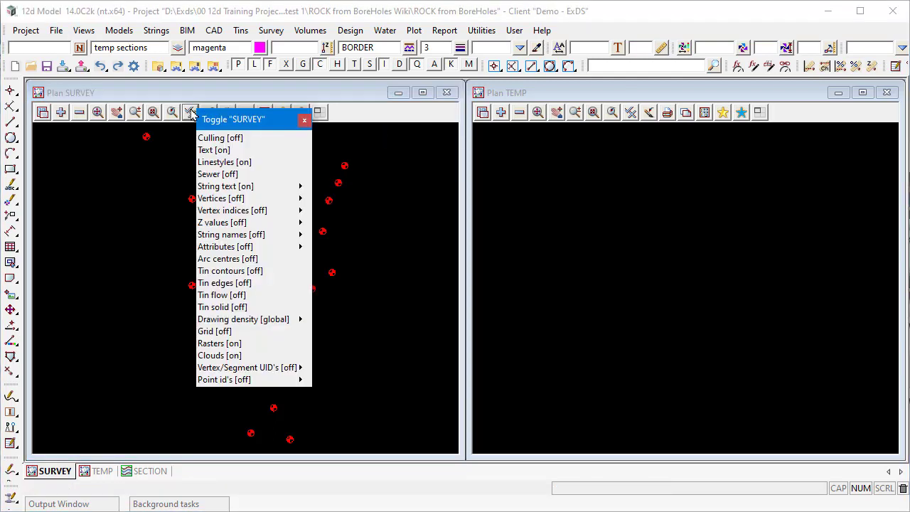
left_click(222, 222)
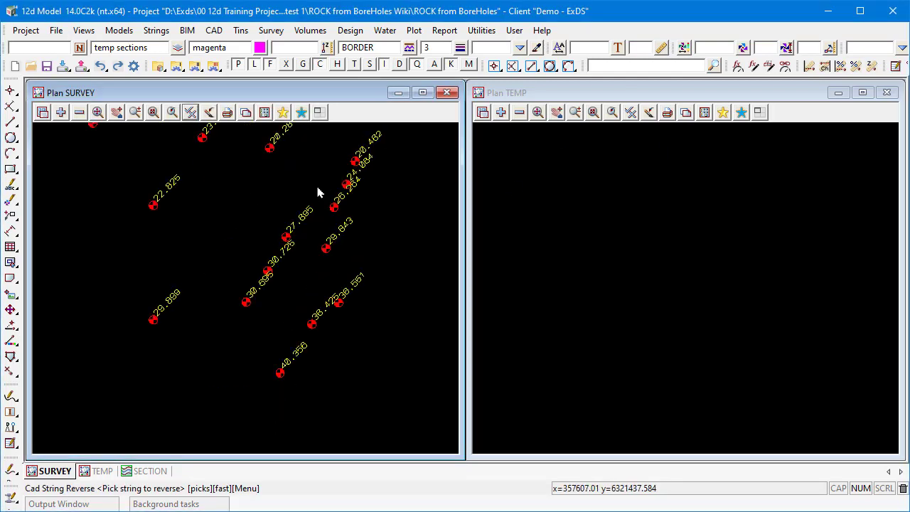
scroll(338, 208, "up", 2)
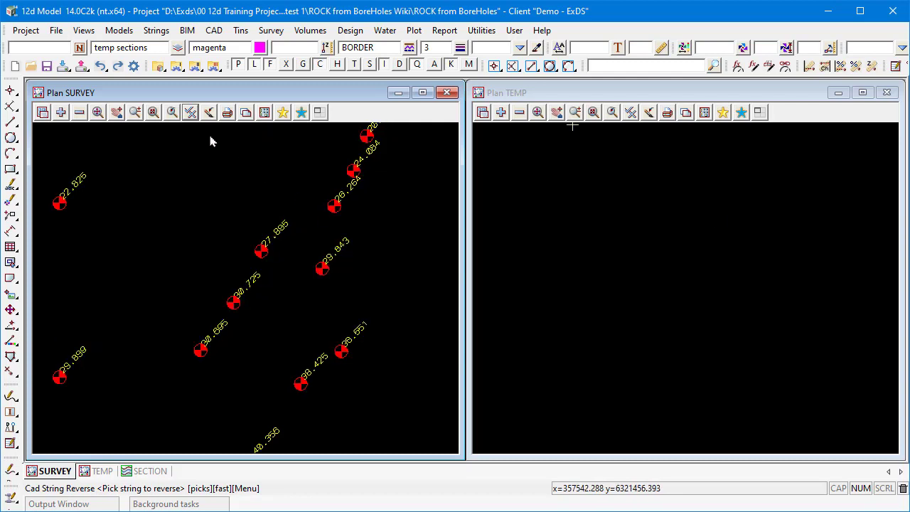
left_click(191, 115)
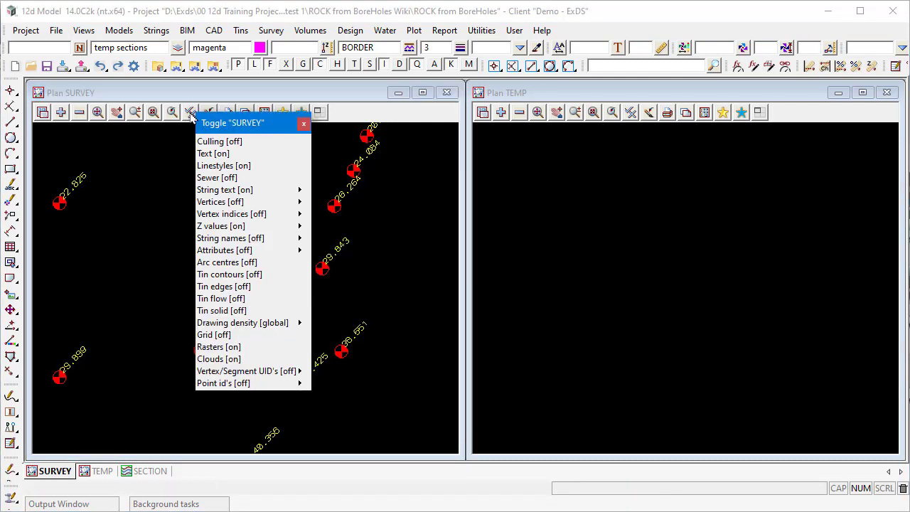
left_click(222, 238)
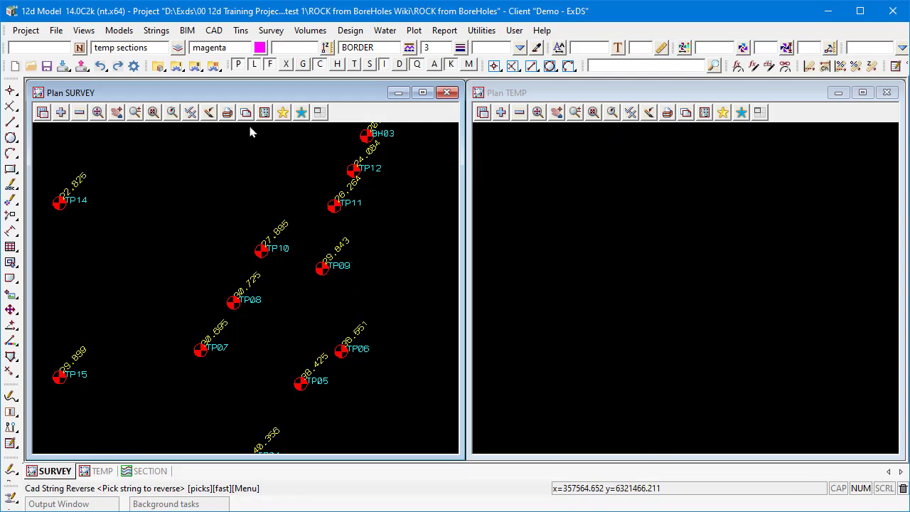
- Turn off the Z values and string names in the SURVEY plan view
left_click(191, 113)
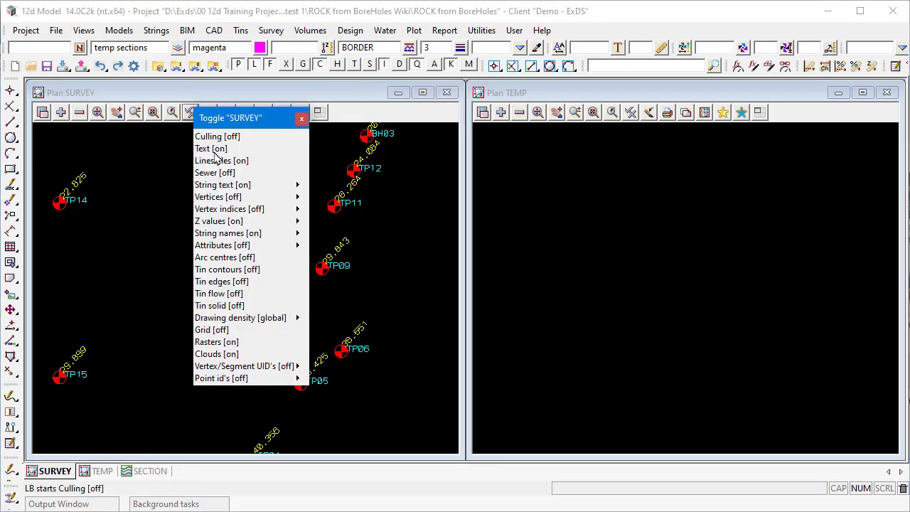
left_click(217, 221)
left_click(192, 115)
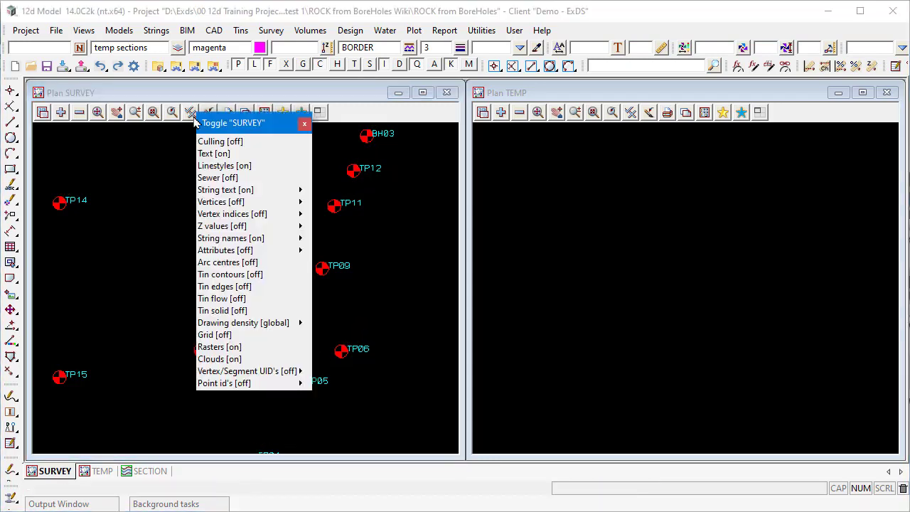
left_click(226, 238)
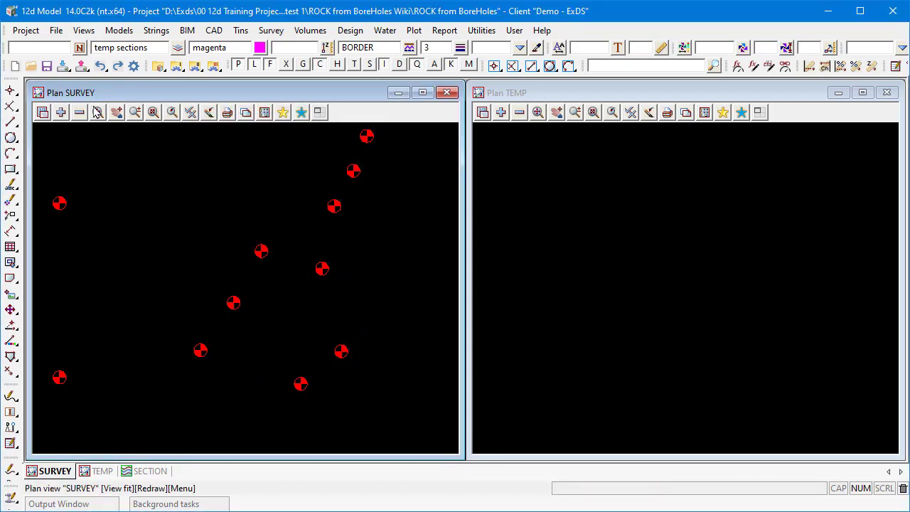
- Add the survey surface tin to the SURVEY plan view and send tins and rasters to the back
left_click(98, 114)
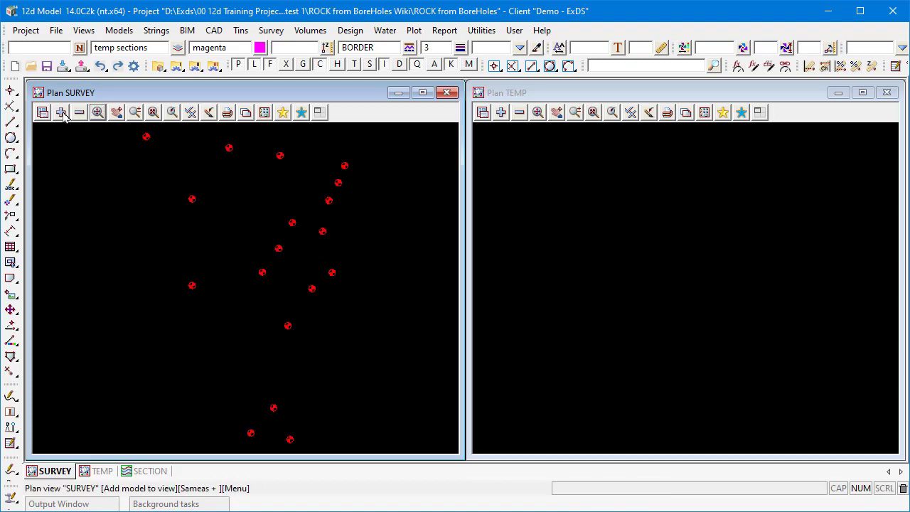
left_click(60, 113)
double_click(108, 203)
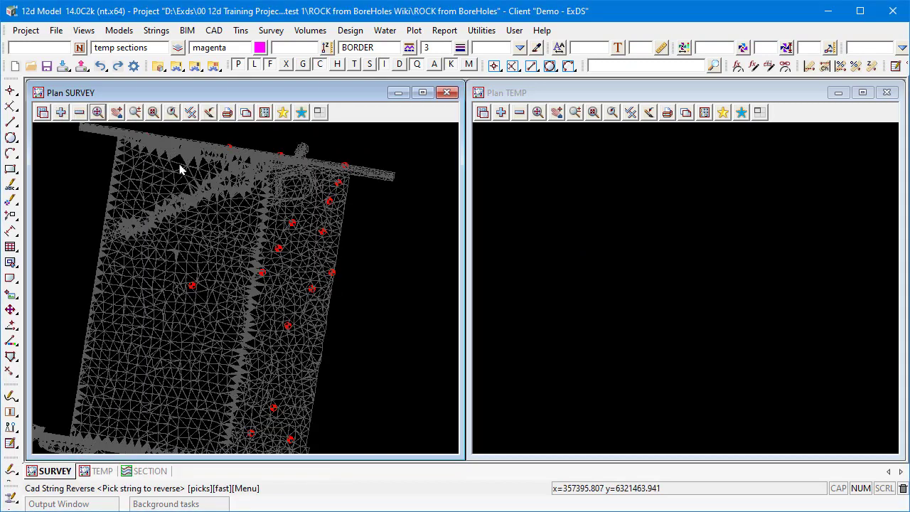
left_click(86, 31)
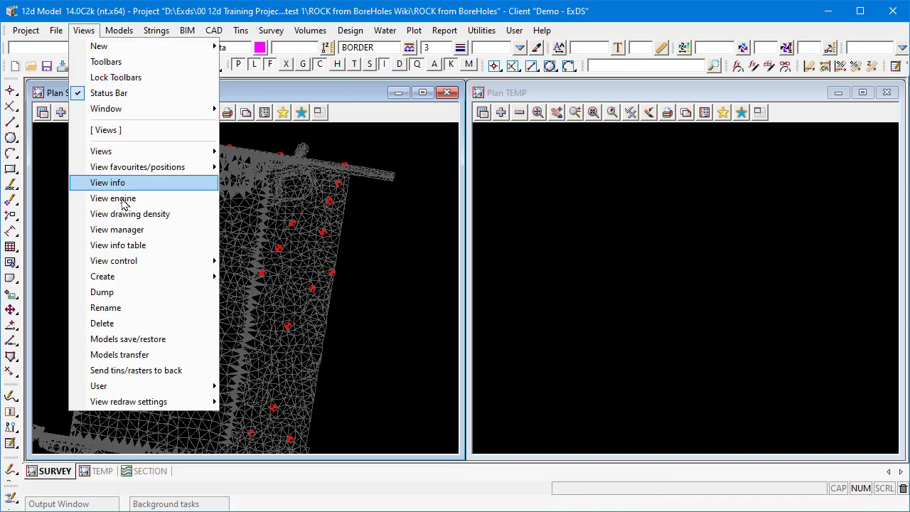
left_click(130, 370)
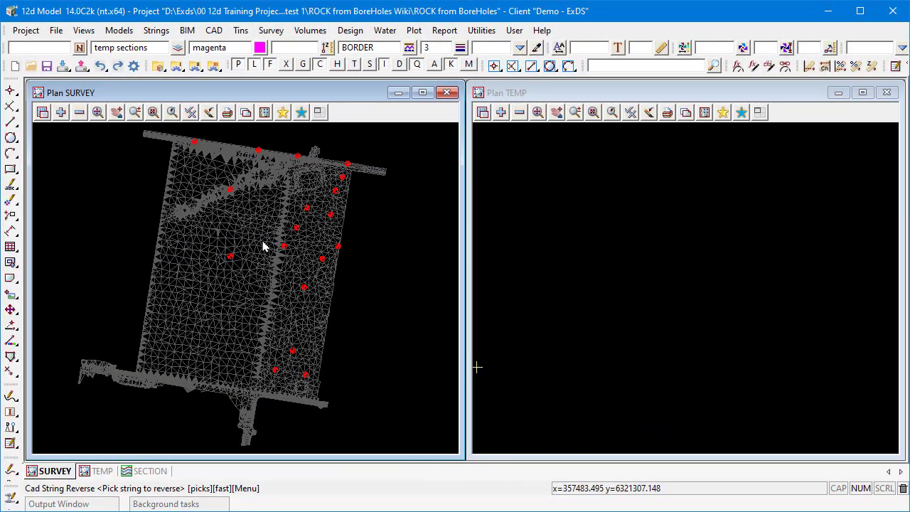
- Open the Settlement design tool
left_click(351, 30)
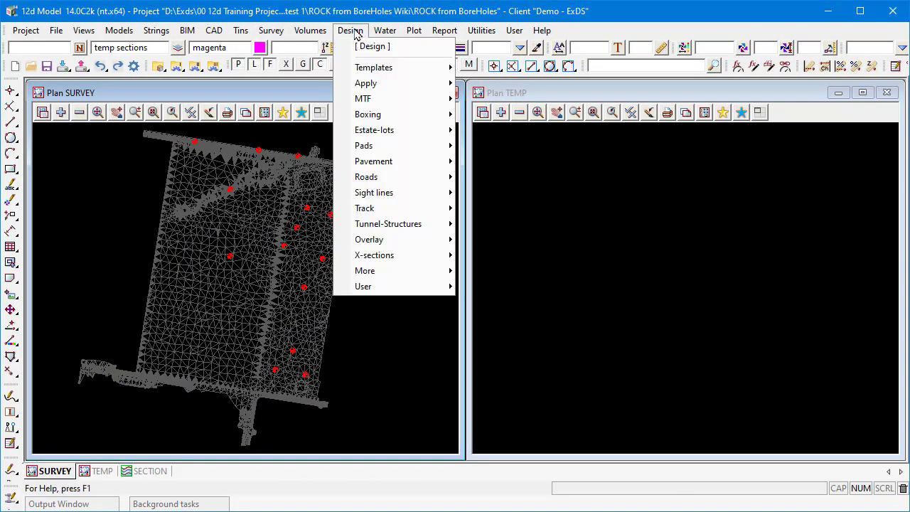
mouse_move(389, 279)
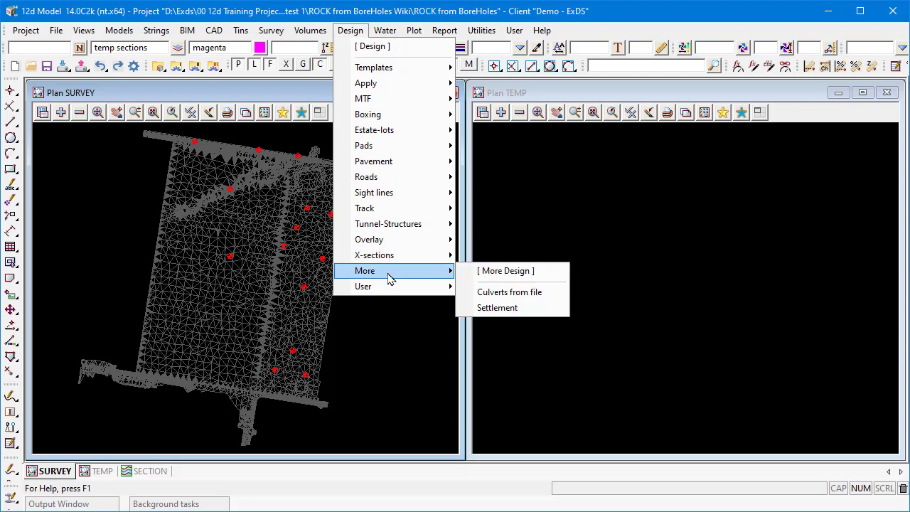
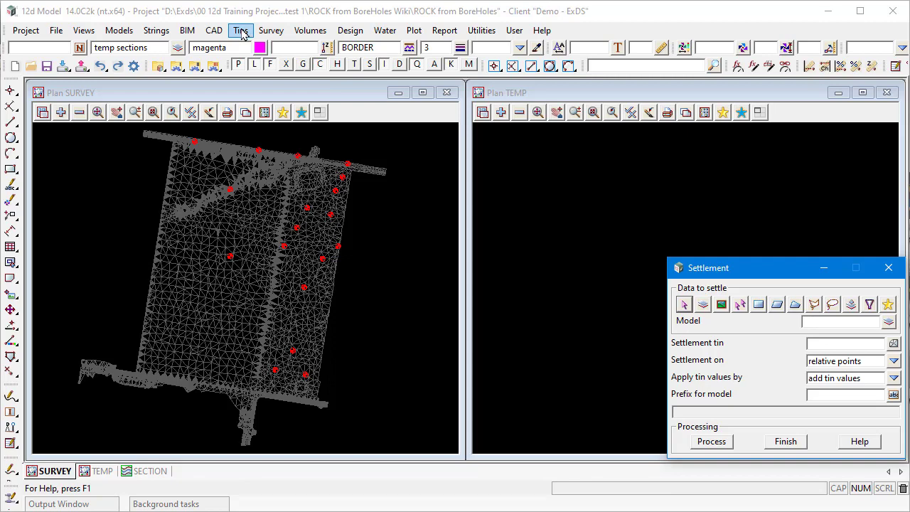
- Open the Create TIN faces tool and choose the survey tin as its source
left_click(242, 32)
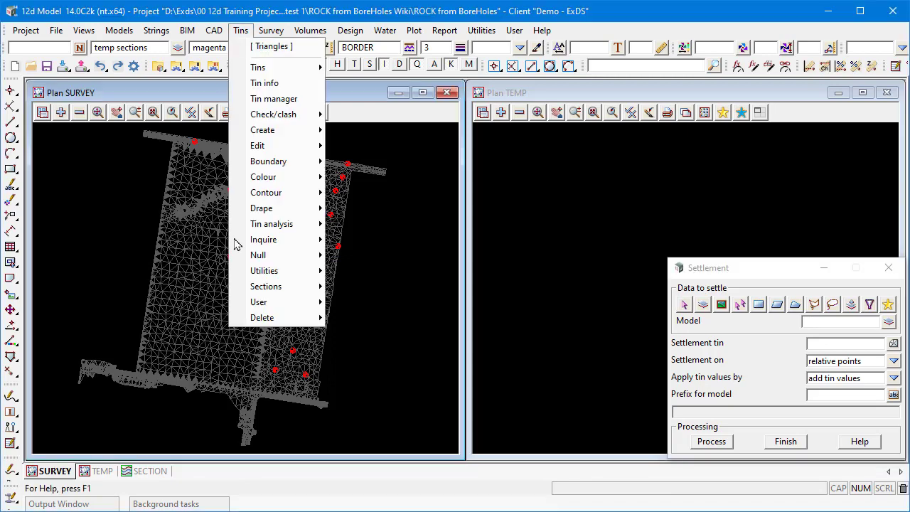
mouse_move(273, 277)
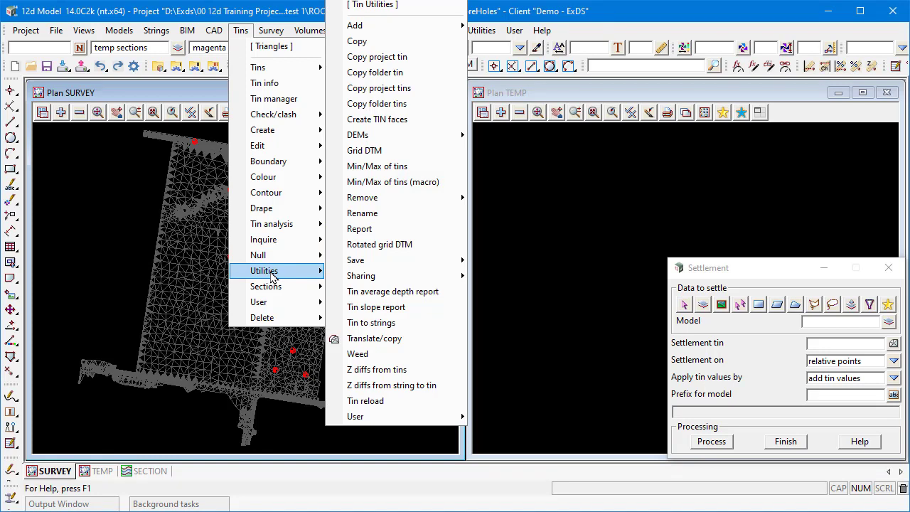
left_click(393, 122)
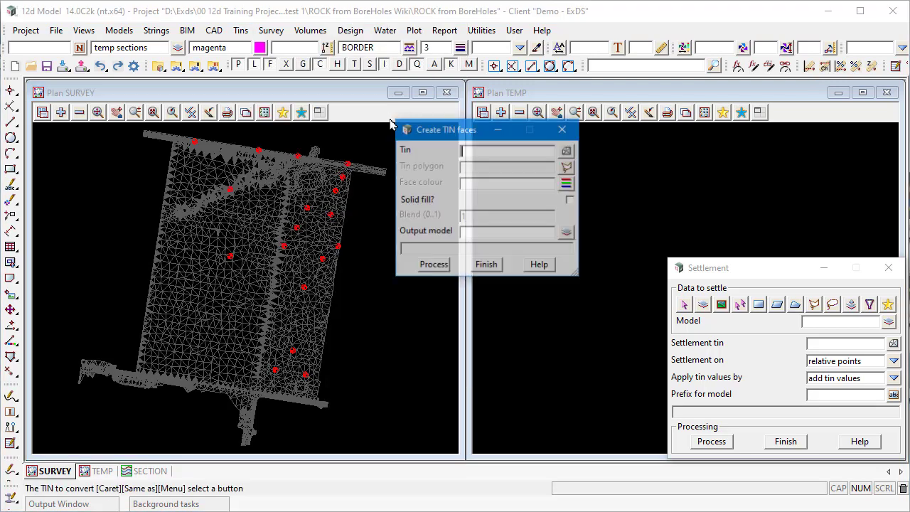
left_click(568, 152)
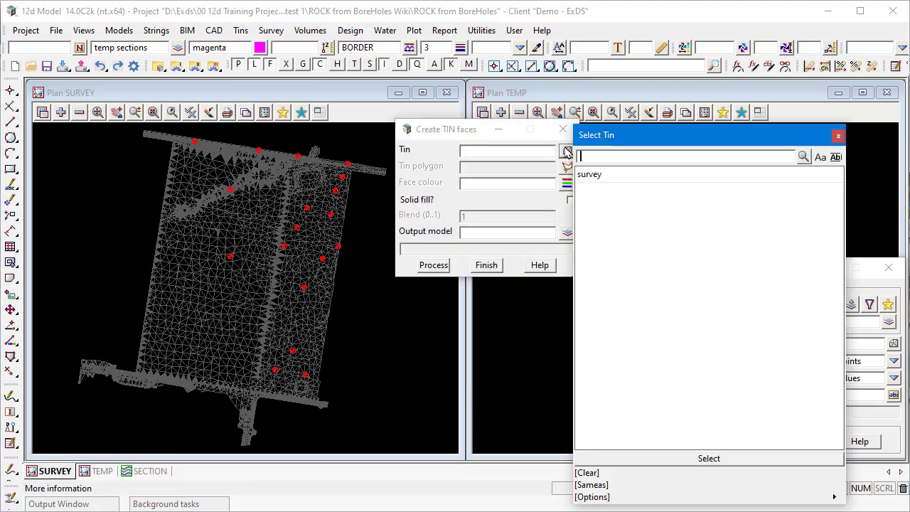
left_click(606, 175)
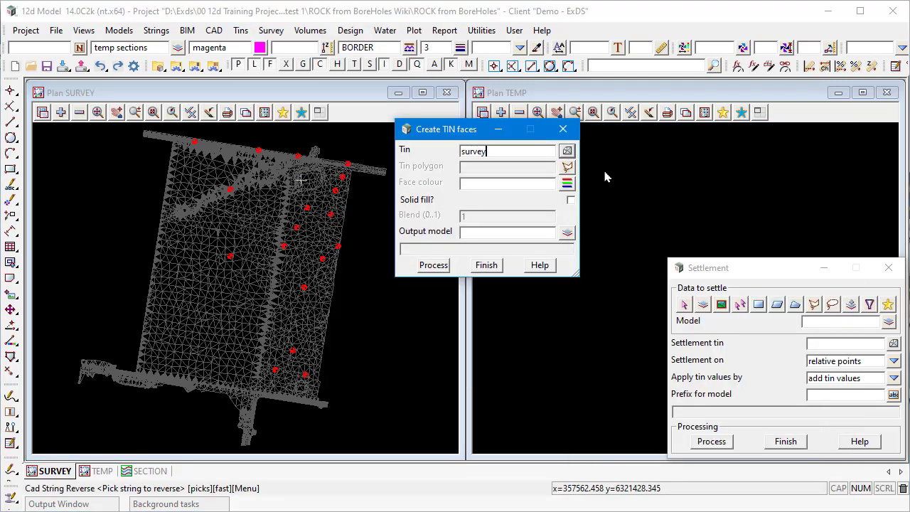
- Create the tin faces in an output model named "FACES tin survey" and close the tool
left_click(476, 231)
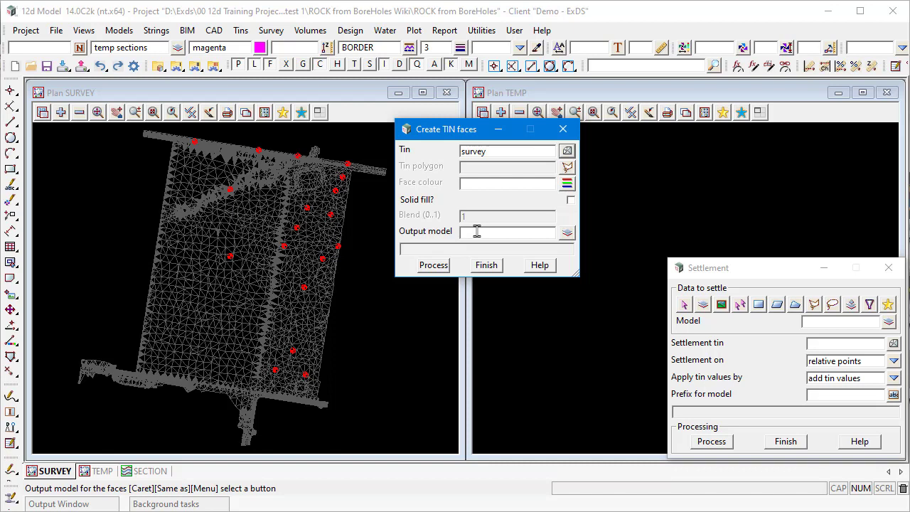
key("Caps_Lock")
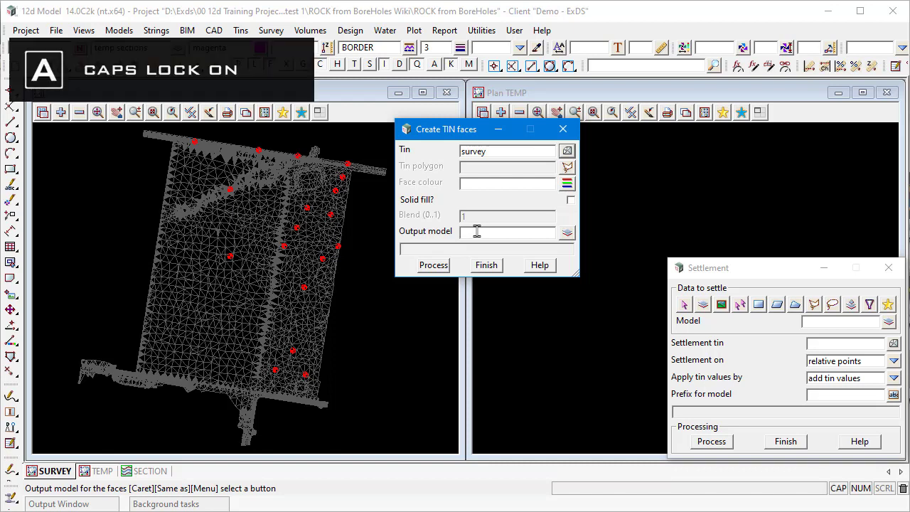
type("FAC")
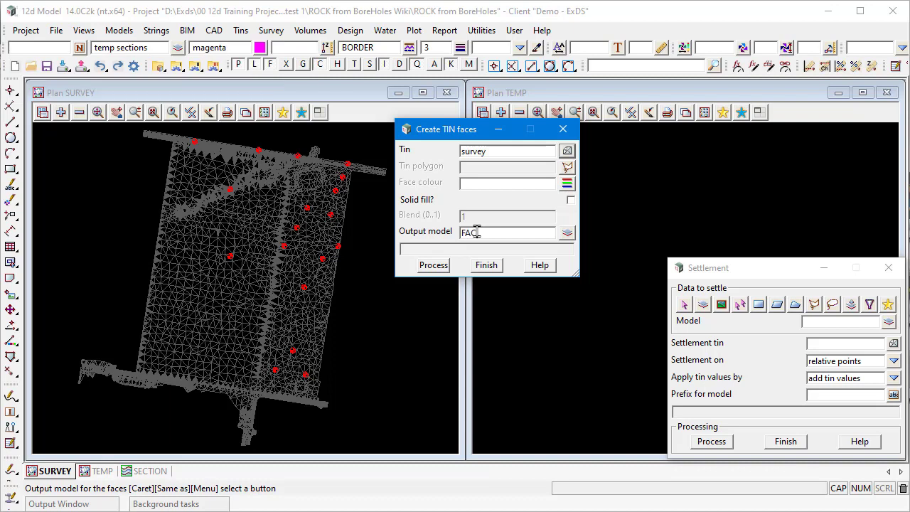
type("ES")
key("Caps_Lock")
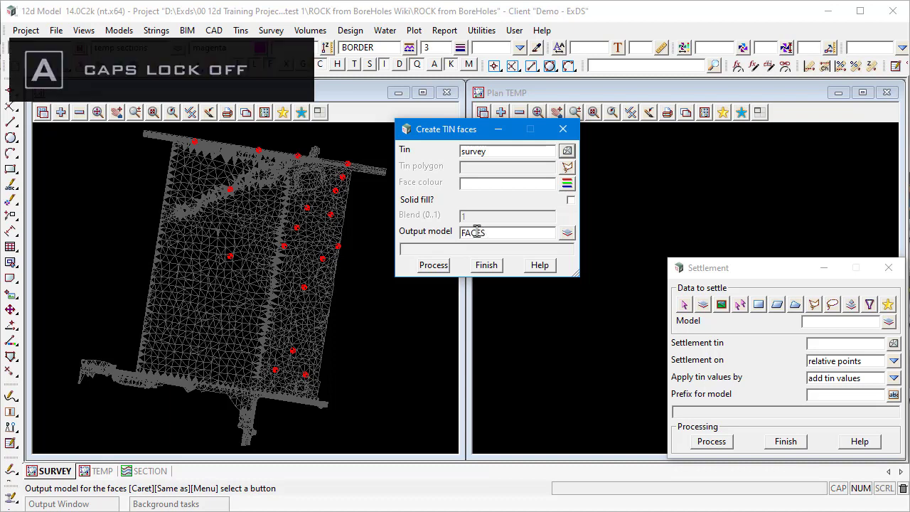
type("tin sur")
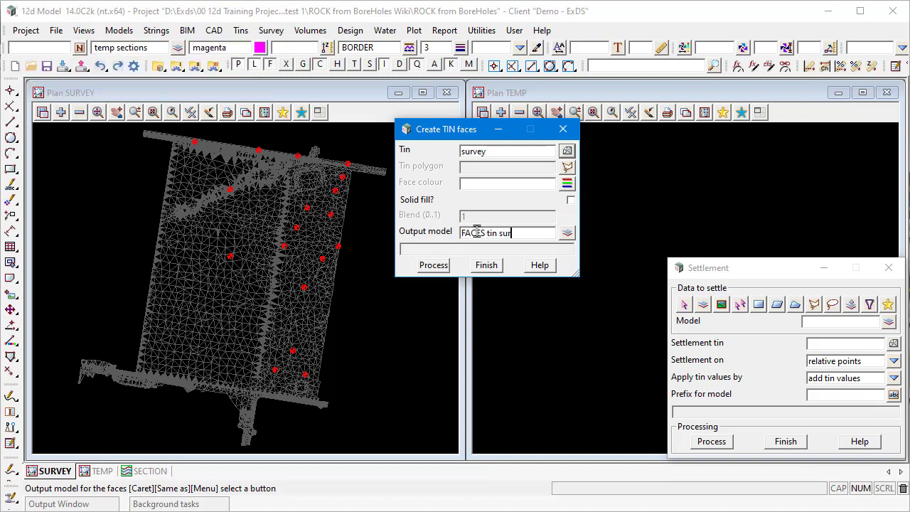
type("vey")
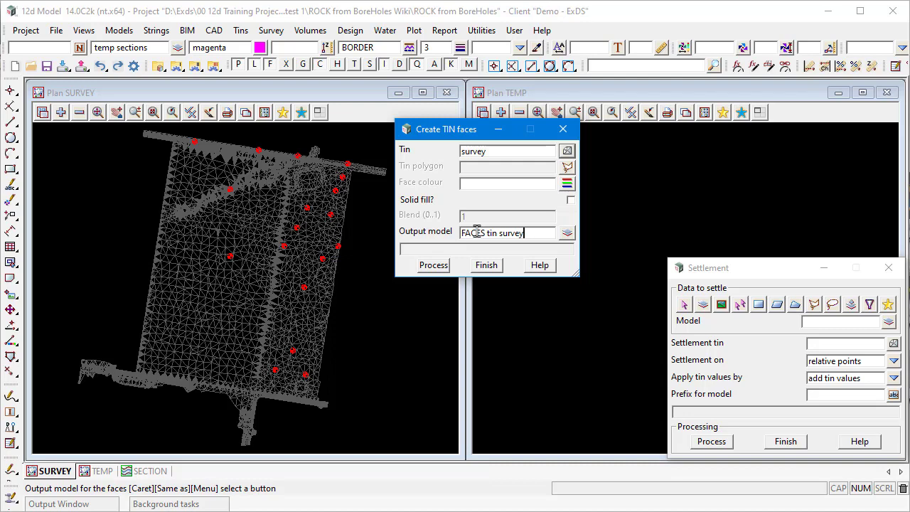
left_click(435, 267)
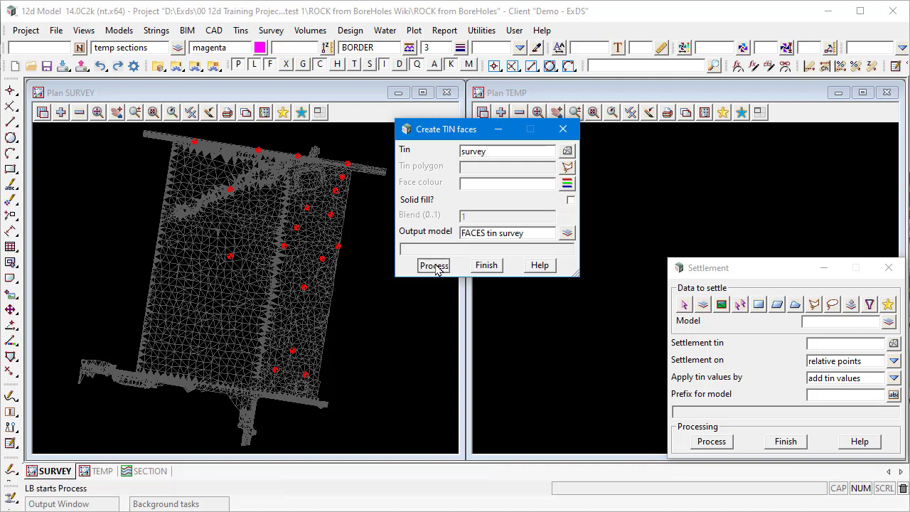
left_click(488, 266)
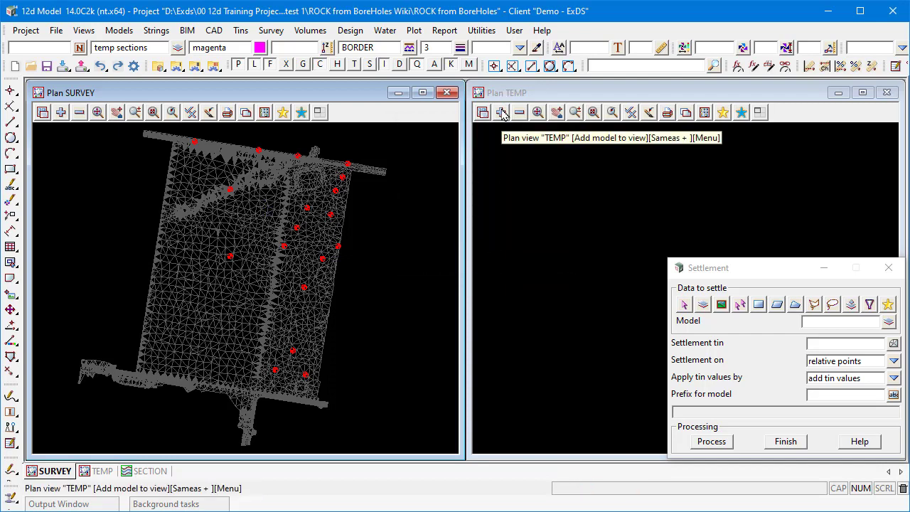
left_click(631, 113)
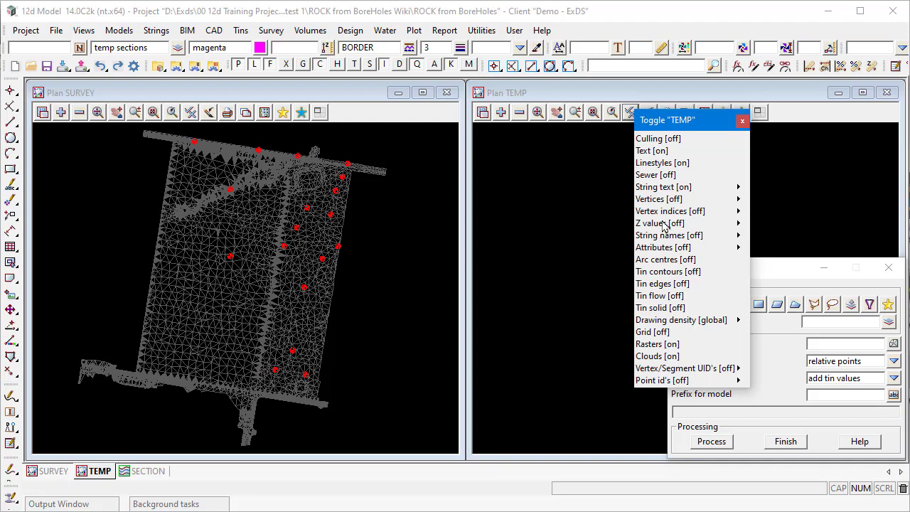
left_click(744, 121)
left_click(743, 122)
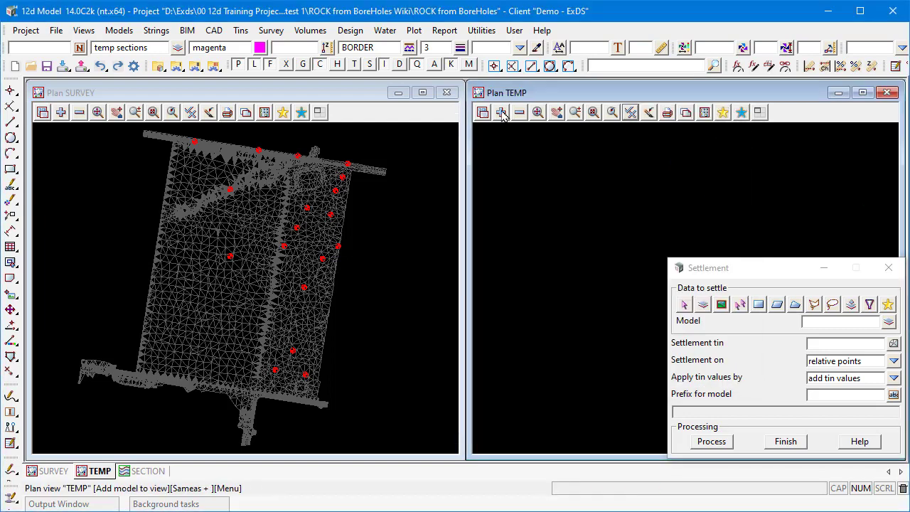
- Add the FACES tin survey model to the TEMP plan view
left_click(502, 112)
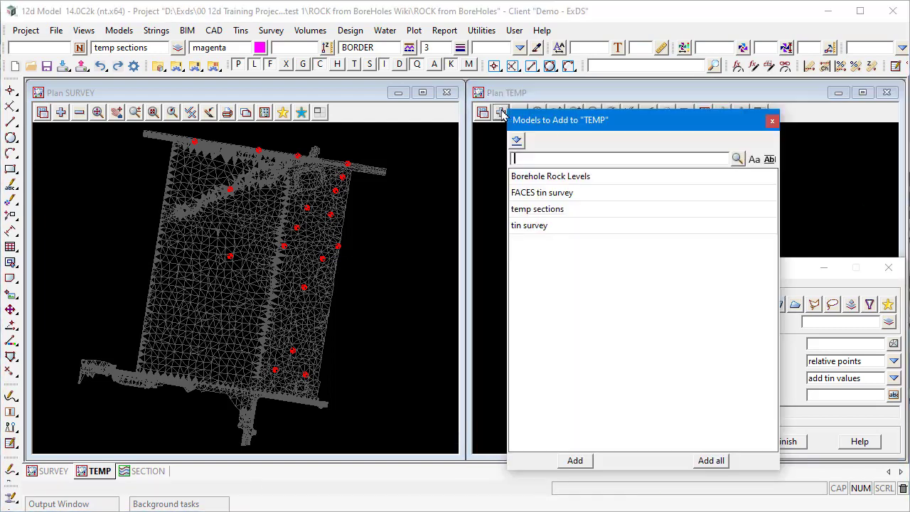
double_click(532, 193)
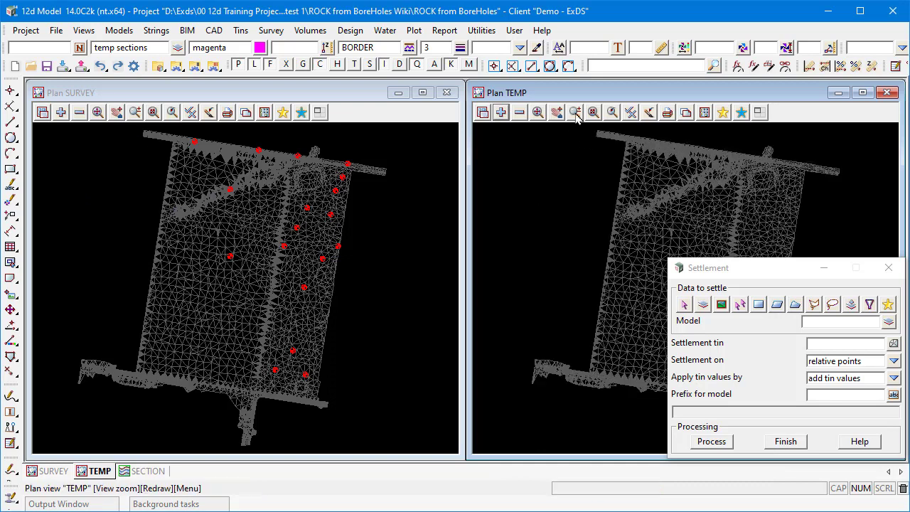
- Display the vertices and Z values of the triangle faces in the TEMP plan view
left_click(575, 113)
left_click(747, 177)
left_click(704, 212)
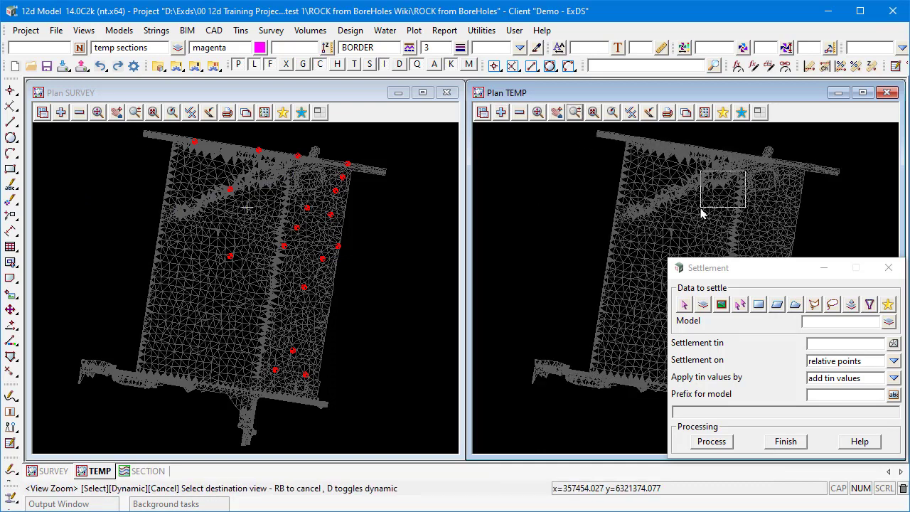
left_click(705, 212)
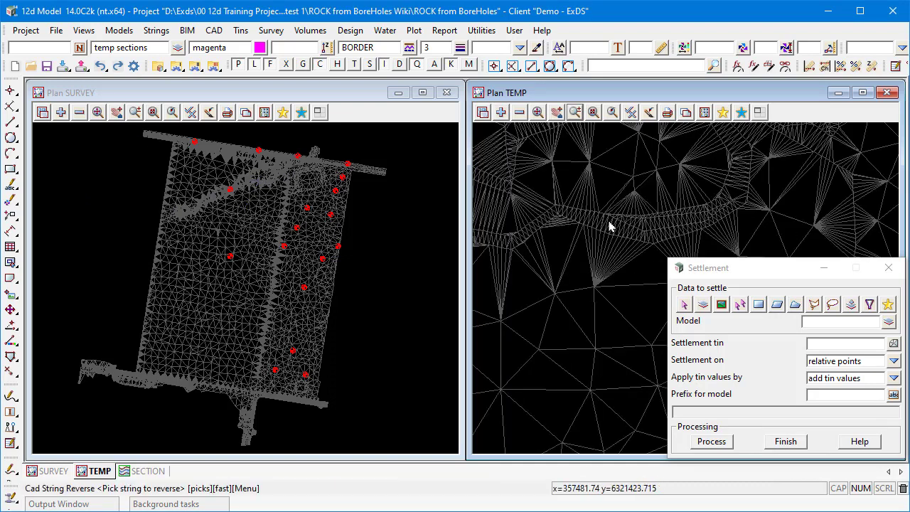
scroll(640, 406, "up", 1)
scroll(575, 301, "up", 2)
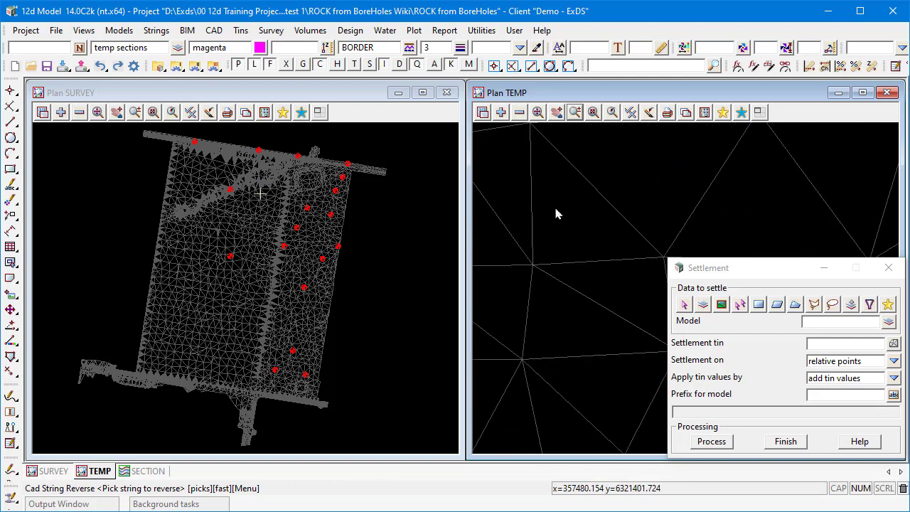
left_click(632, 114)
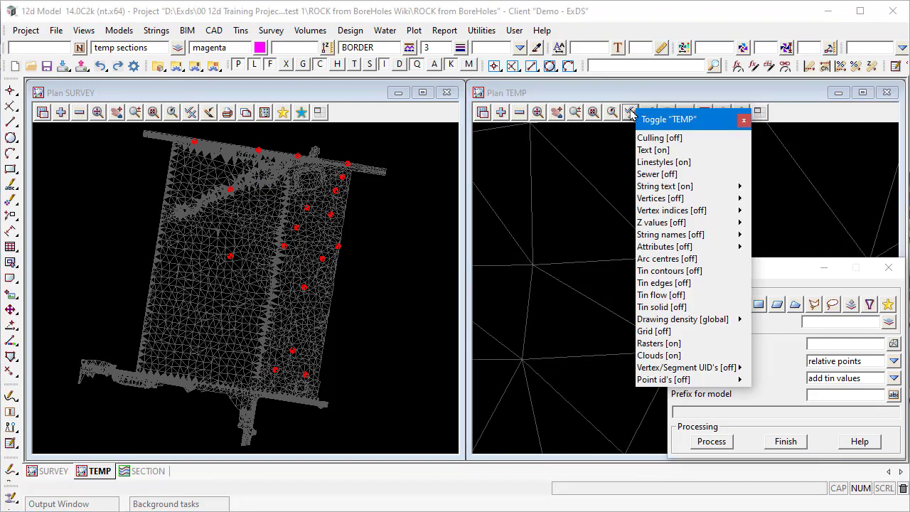
left_click(654, 199)
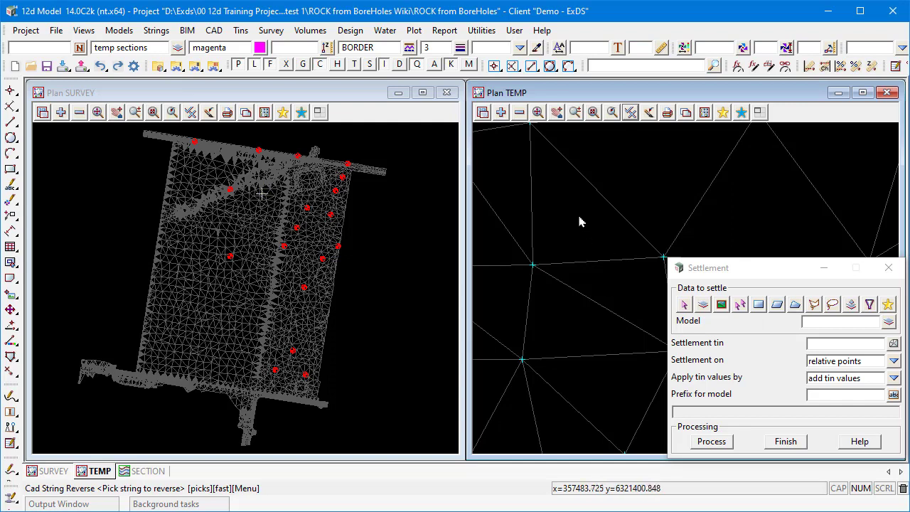
scroll(578, 189, "down", 1)
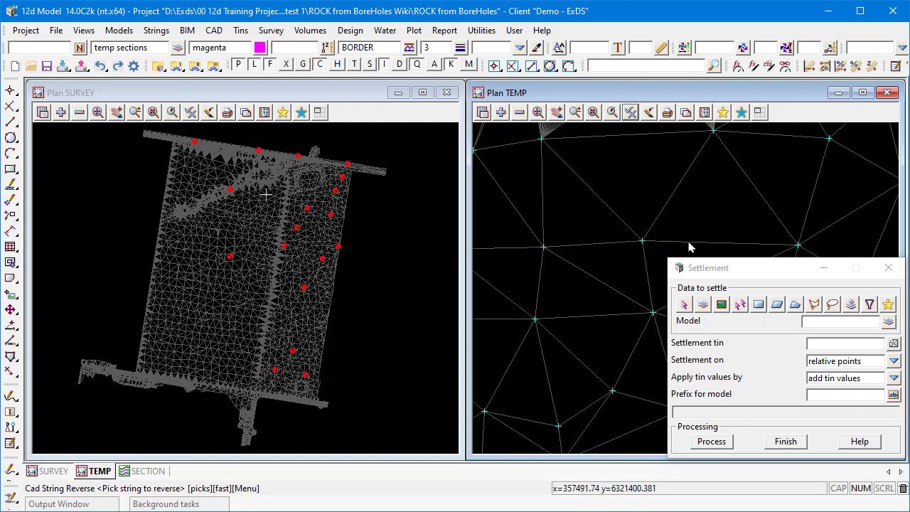
left_click(631, 114)
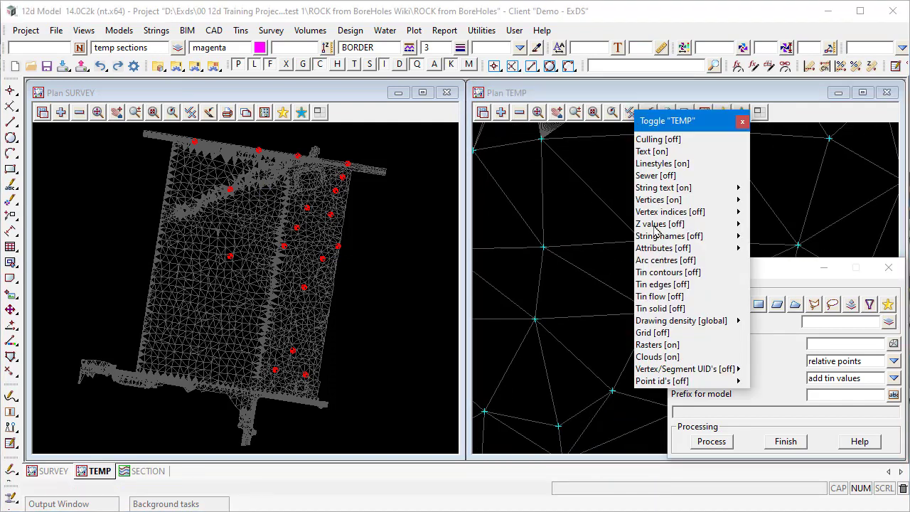
left_click(654, 225)
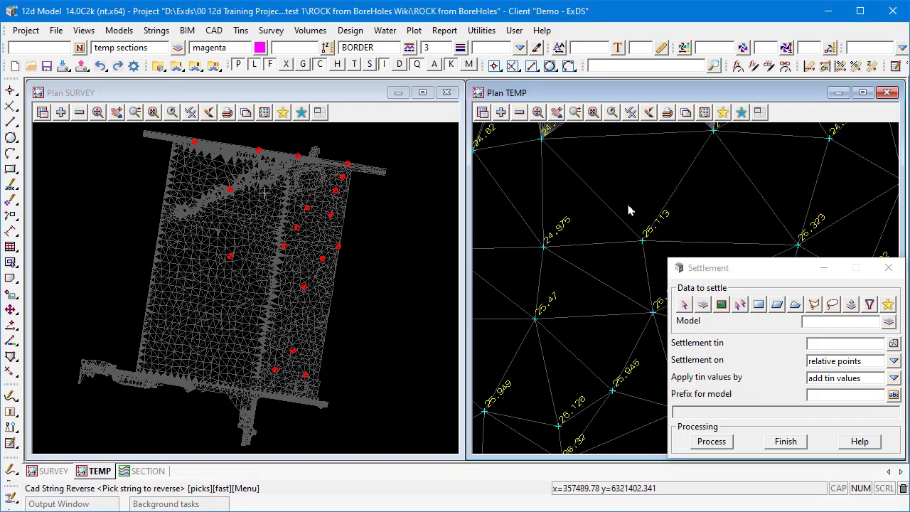
- Inquire on one triangle string in the TEMP plan view to examine its properties, and close the inquiry
key("ctrl+i")
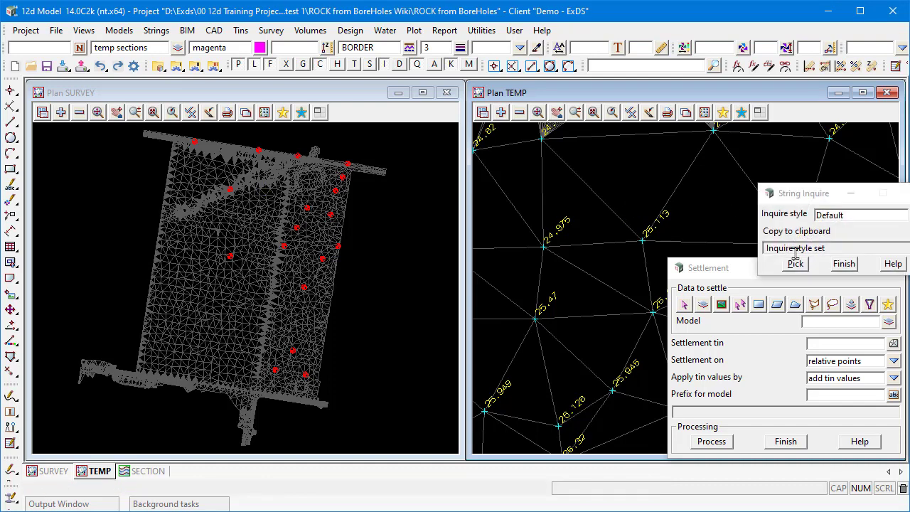
left_click(795, 263)
left_click(593, 191)
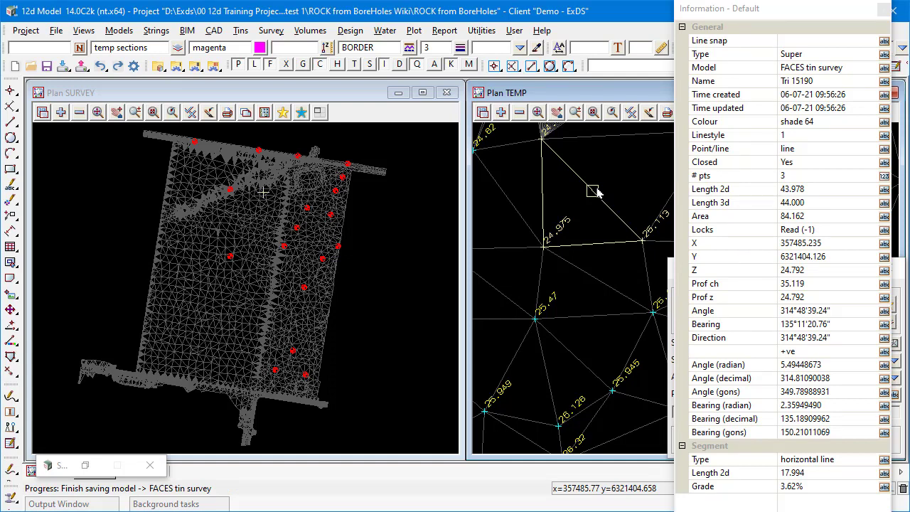
key("Escape")
key("Escape")
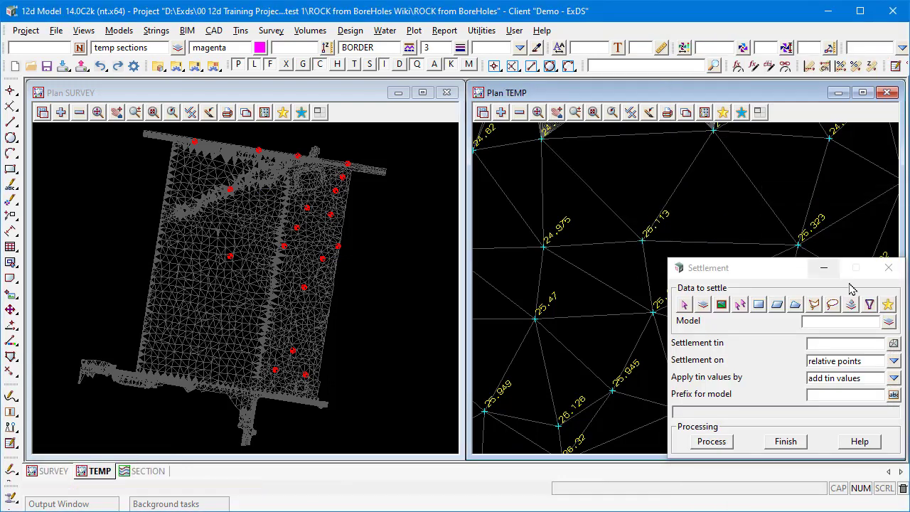
- Turn off the Z values and vertices in the TEMP plan view
left_click(630, 113)
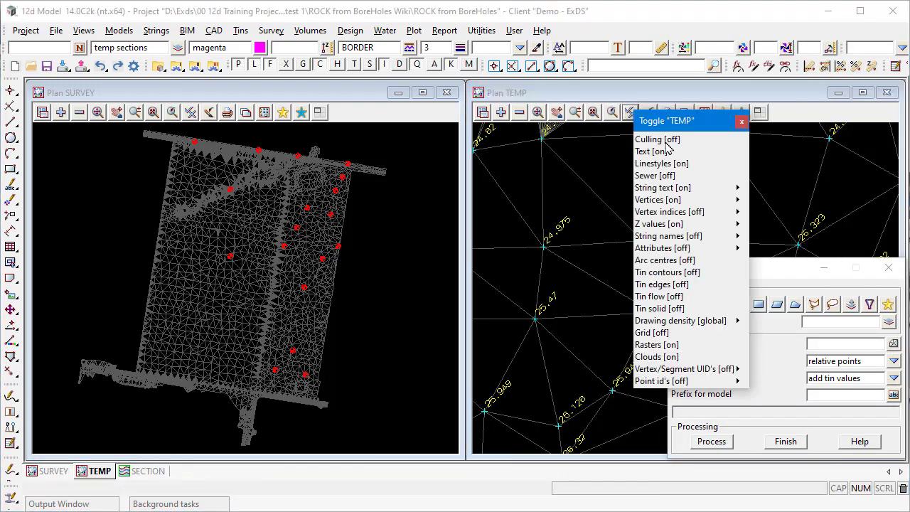
left_click(653, 225)
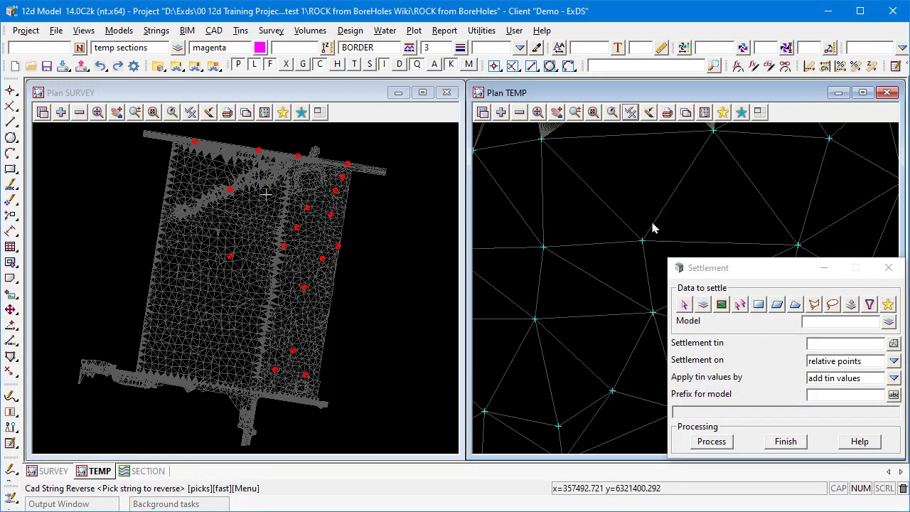
left_click(630, 112)
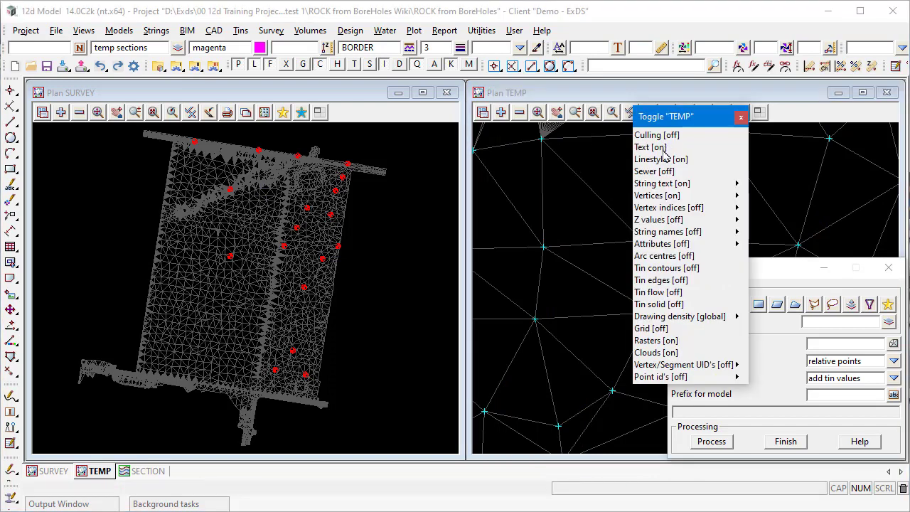
left_click(653, 205)
- Set FACES tin survey as the model of data to settle in the Settlement tool
left_click(889, 322)
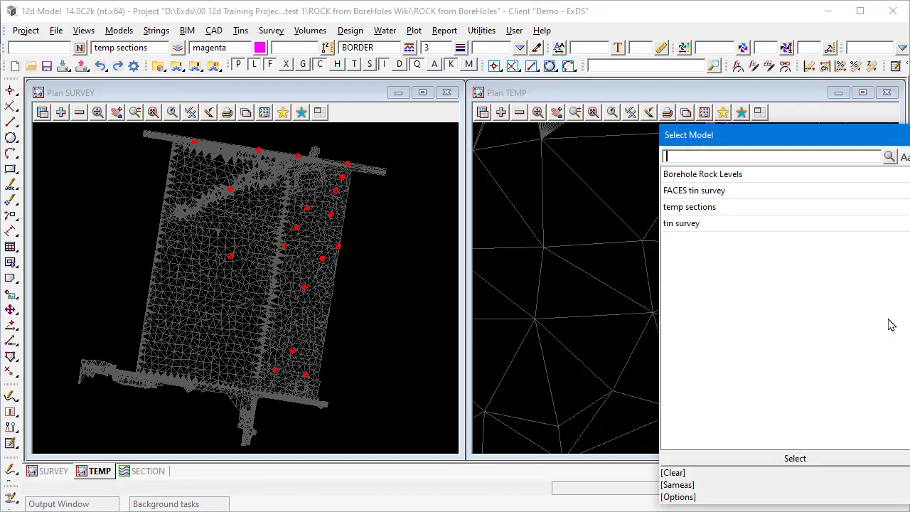
left_click(721, 192)
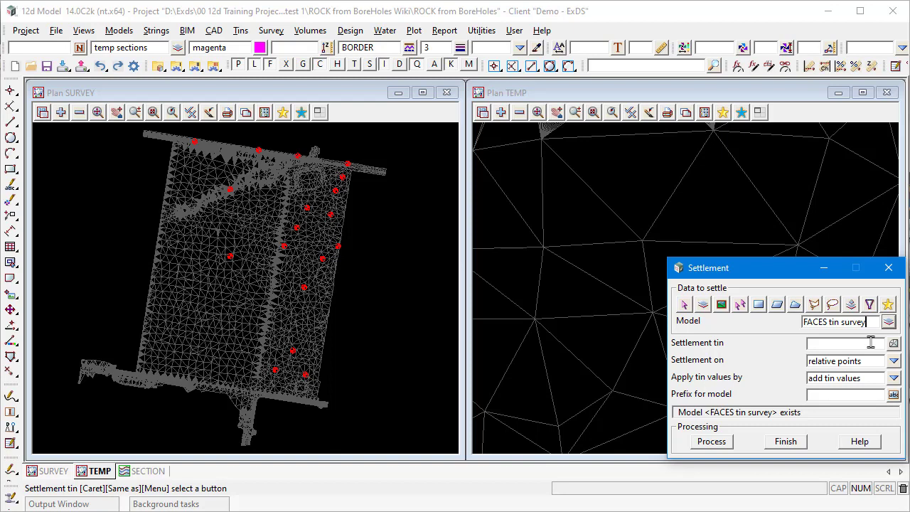
- Start triangulating a data source with Borehole as the new tin name
left_click(241, 31)
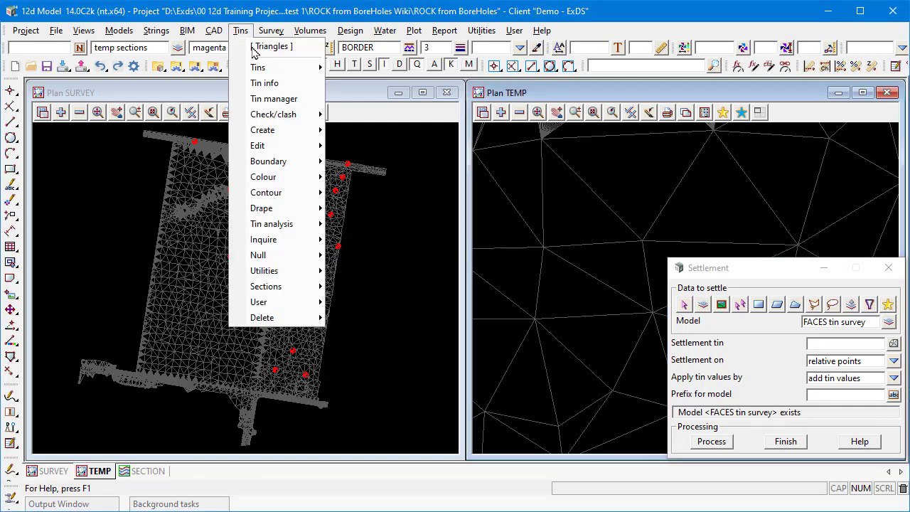
mouse_move(313, 130)
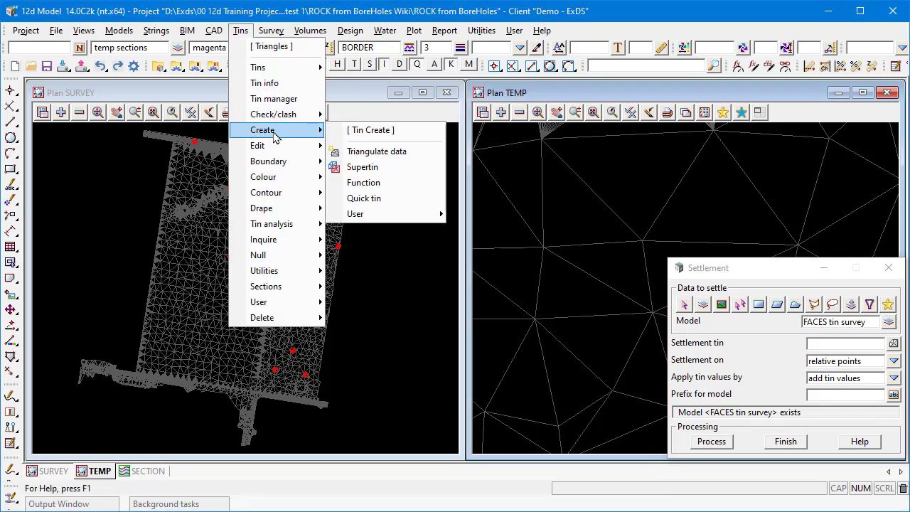
left_click(376, 153)
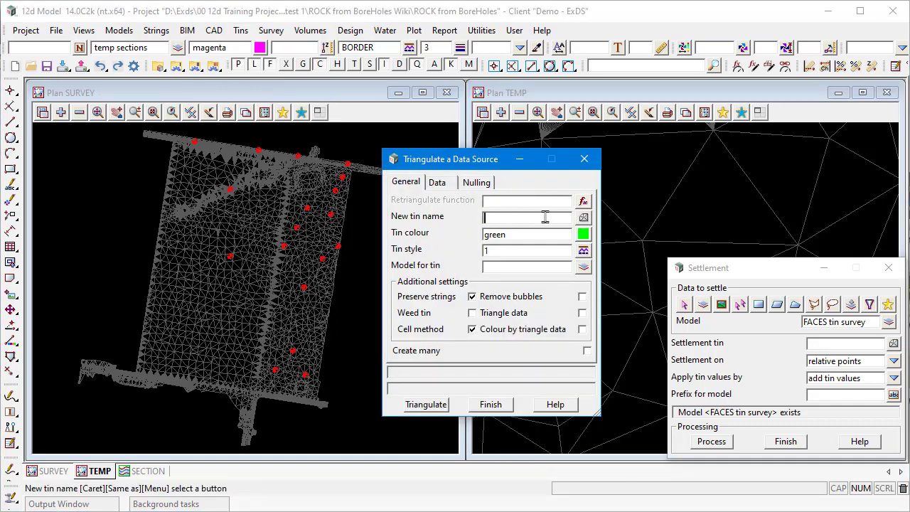
key("Caps_Lock")
type("R")
key("BackSpace")
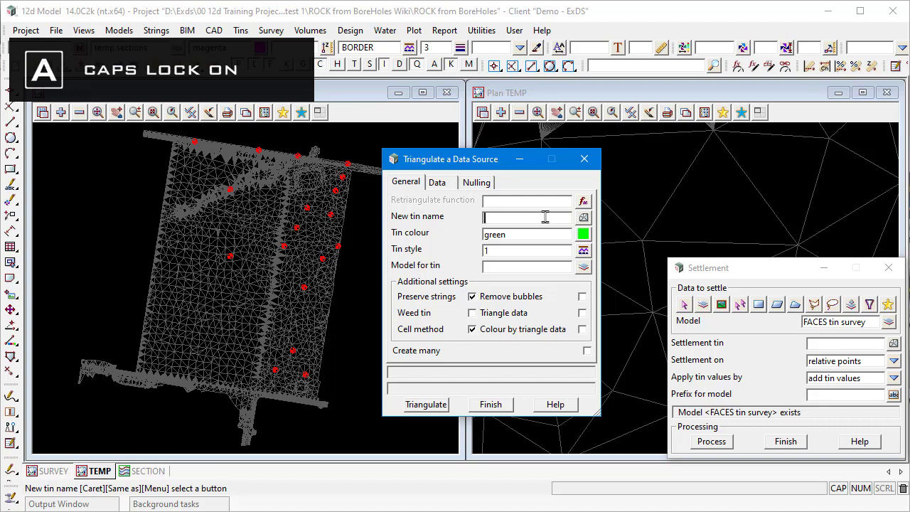
key("Caps_Lock")
type("Bore")
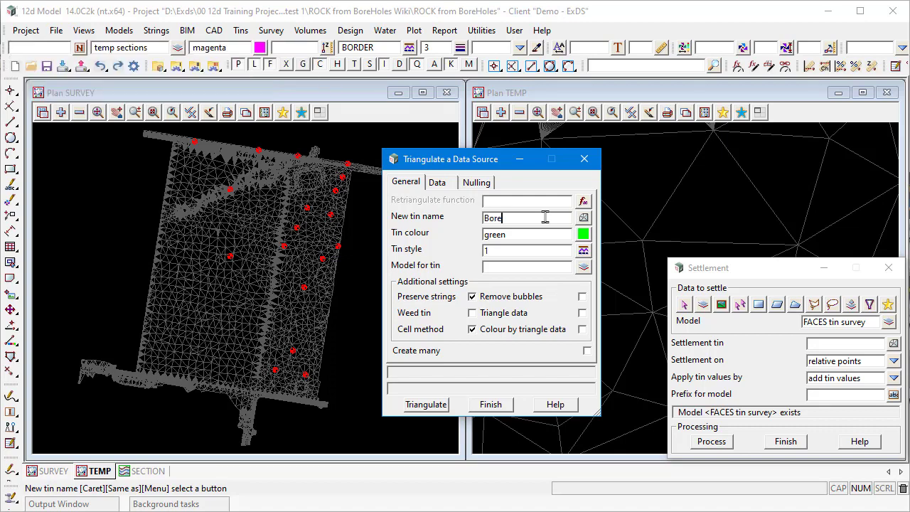
type("hole")
key("Return")
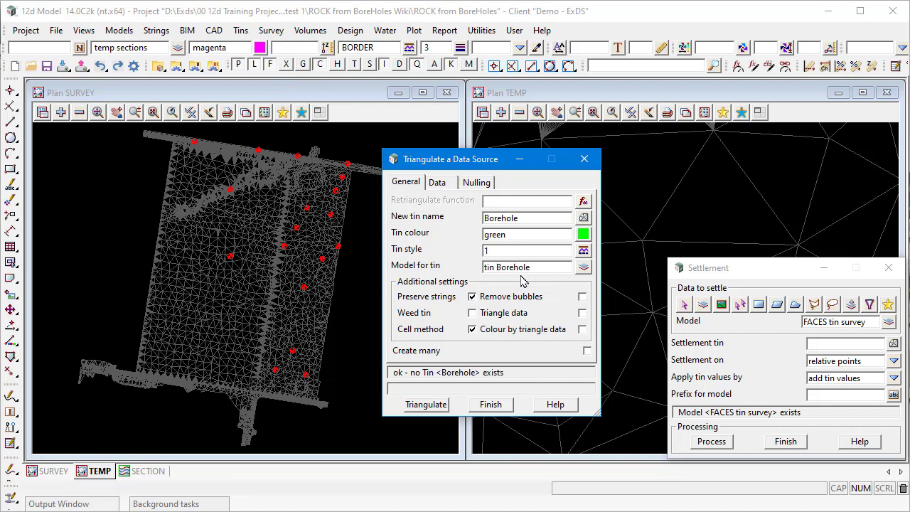
- Set Borehole Rock Levels as the model of data to triangulate
left_click(437, 184)
left_click(577, 234)
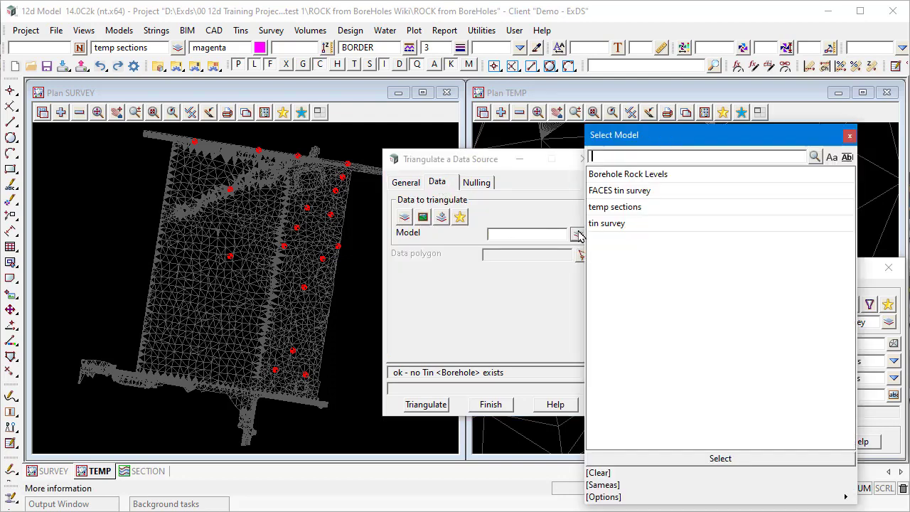
double_click(647, 175)
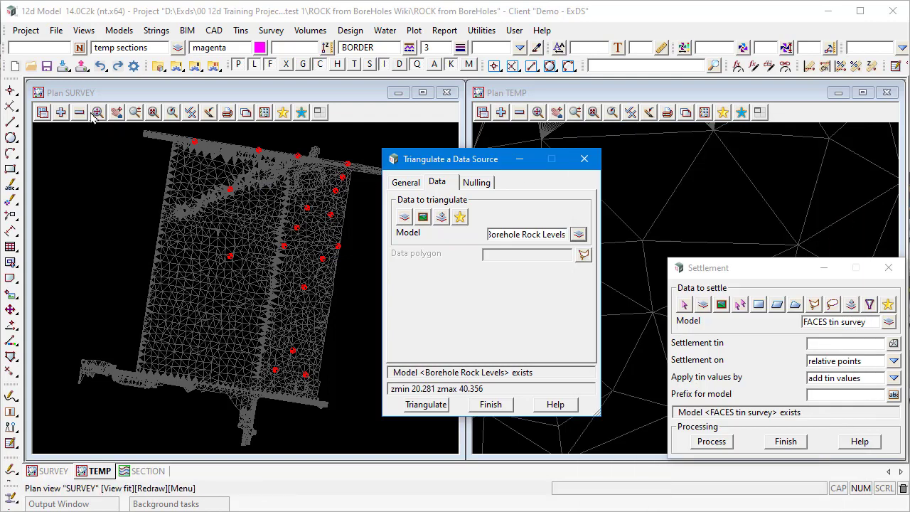
- Remove the survey tin triangles from the SURVEY plan view, and triangulate the borehole data to create the Borehole tin
left_click(79, 112)
left_click(118, 195)
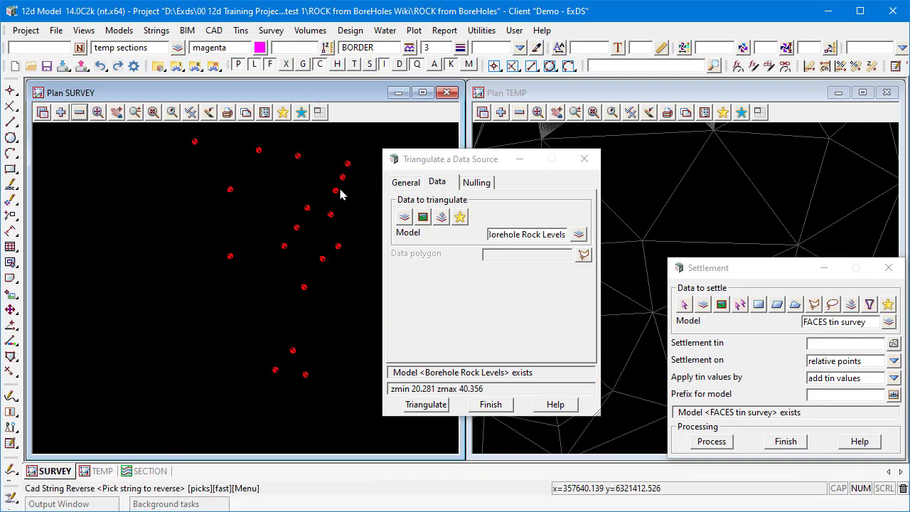
left_click(423, 405)
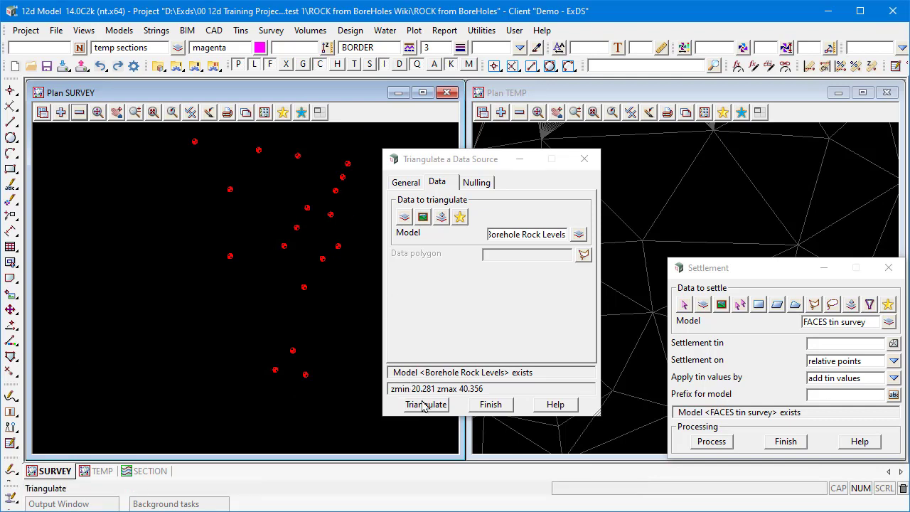
left_click(423, 405)
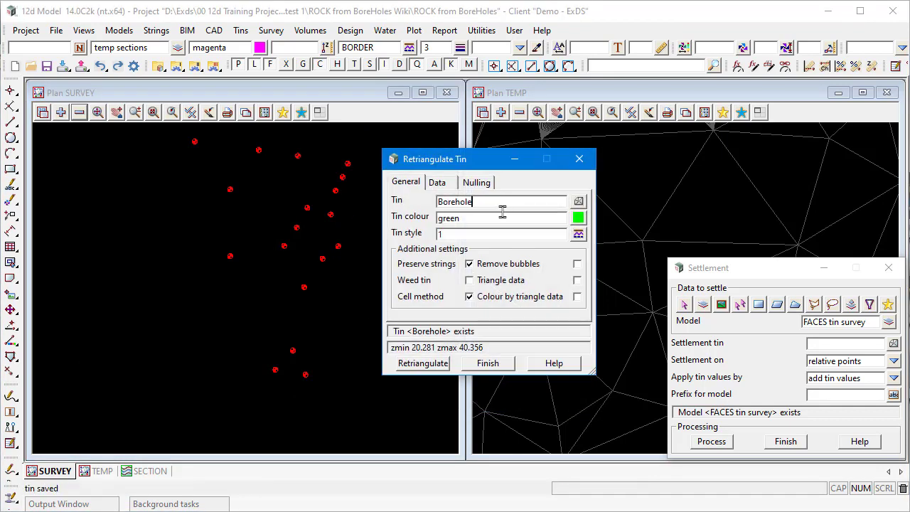
left_click(488, 363)
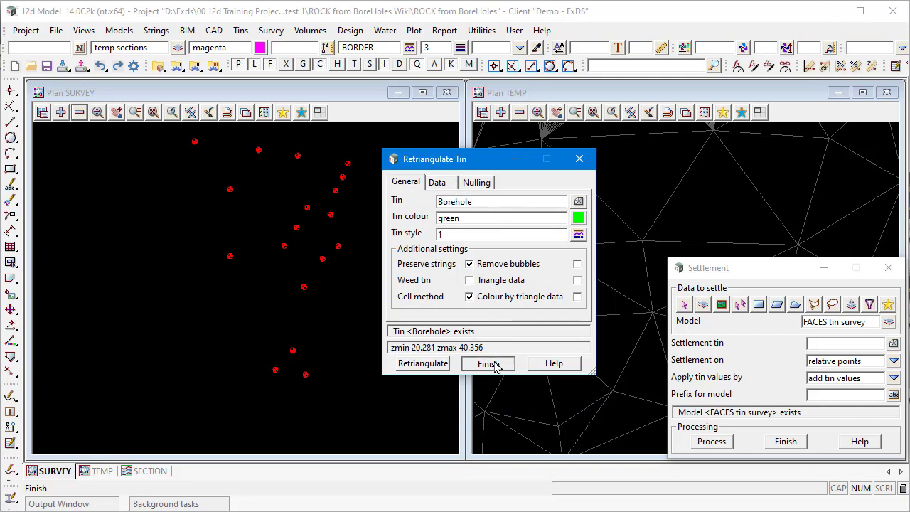
- Remove the FACES tin survey model from the TEMP plan view
left_click(538, 112)
left_click(519, 113)
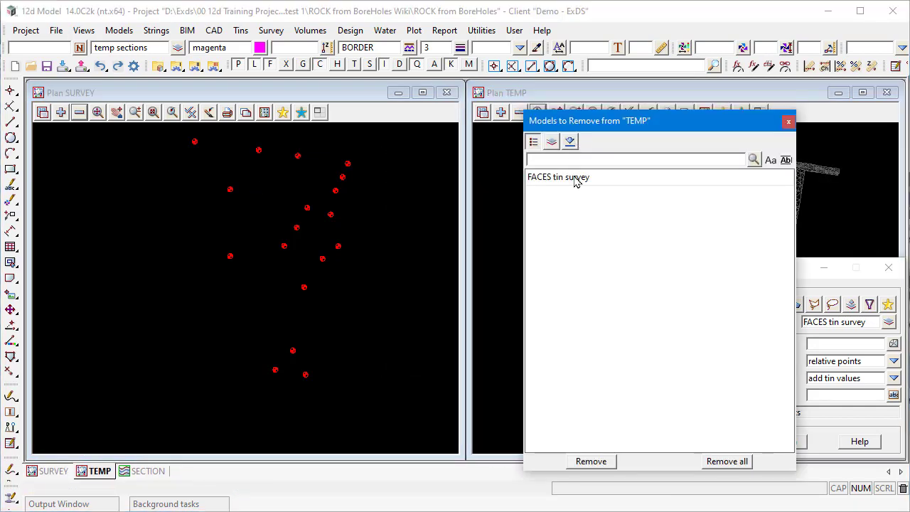
double_click(576, 177)
- Add the Borehole Rock Levels and tin Borehole models to the TEMP plan view
left_click(501, 112)
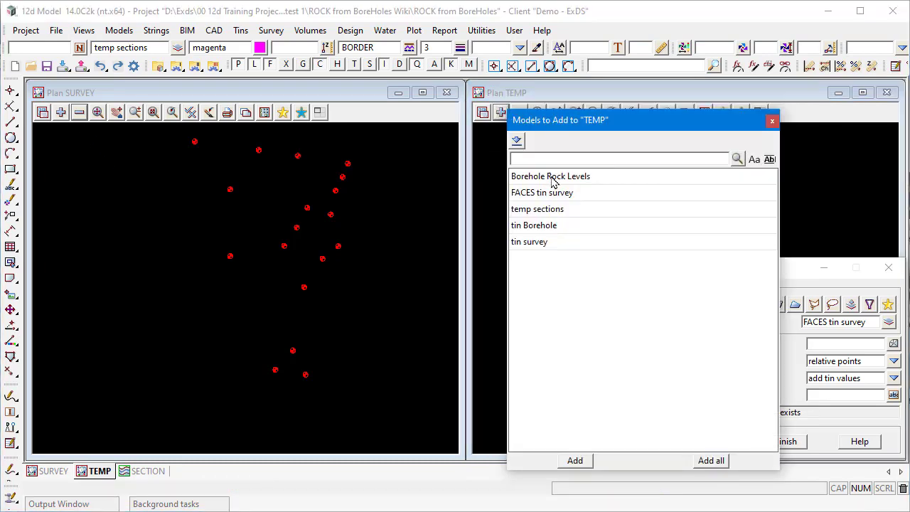
double_click(559, 177)
left_click(502, 112)
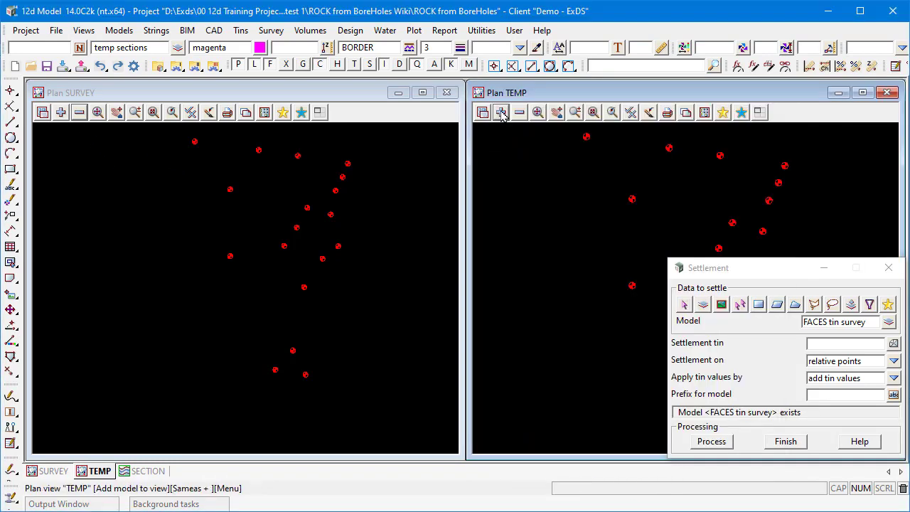
left_click(541, 212)
double_click(541, 212)
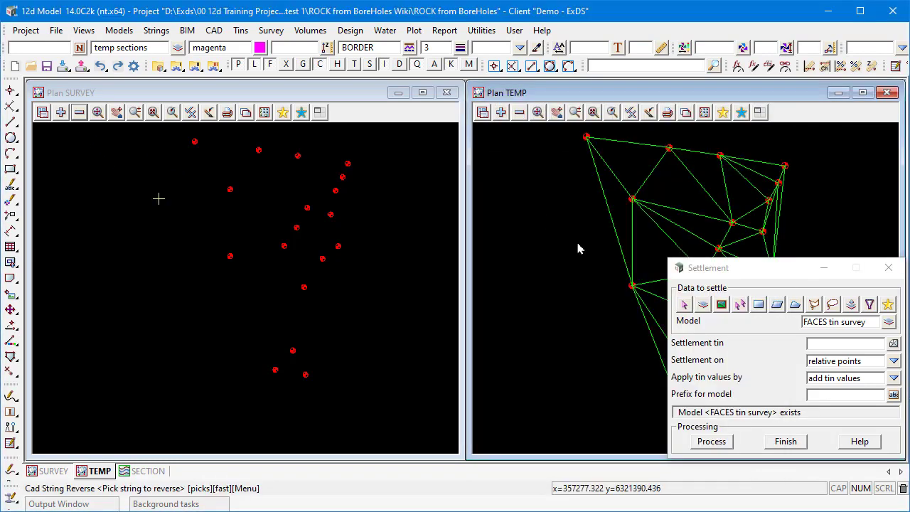
scroll(642, 224, "down", 1)
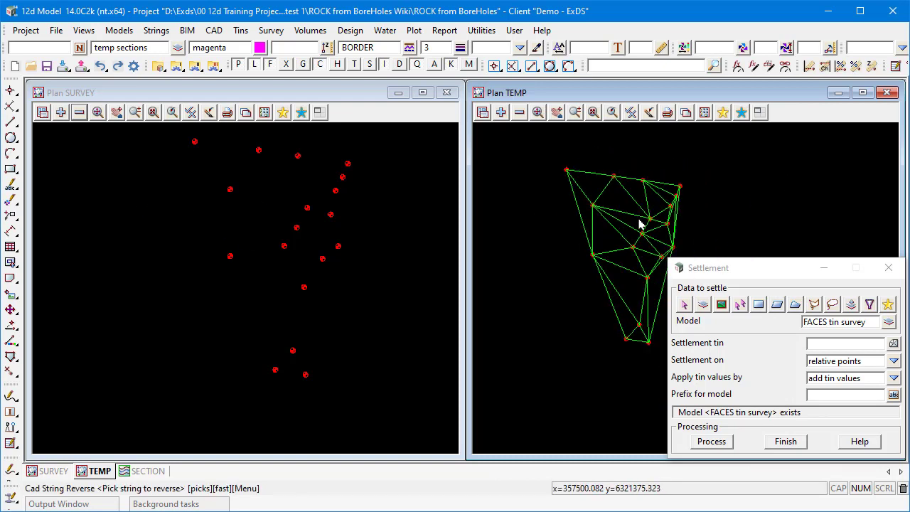
scroll(653, 213, "up", 1)
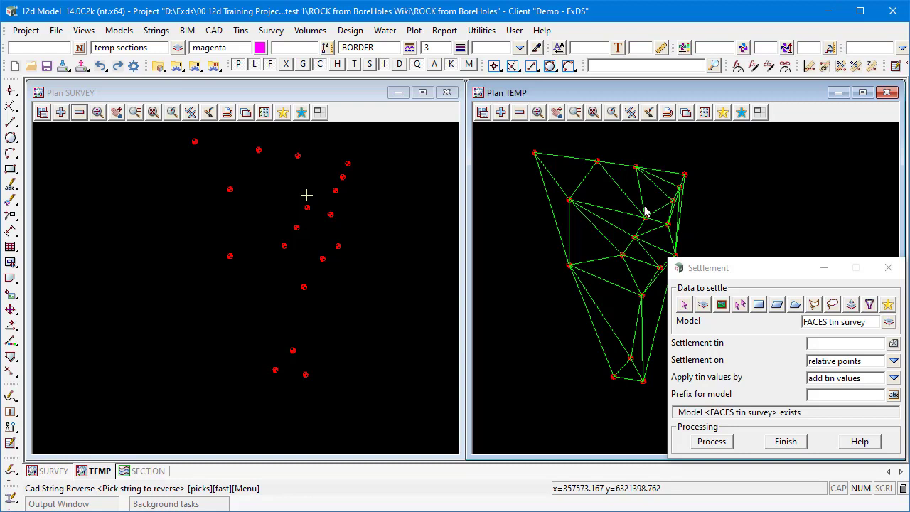
- Start creating Z differences from tins, with Borehole Rock Levels as the model of strings
left_click(242, 31)
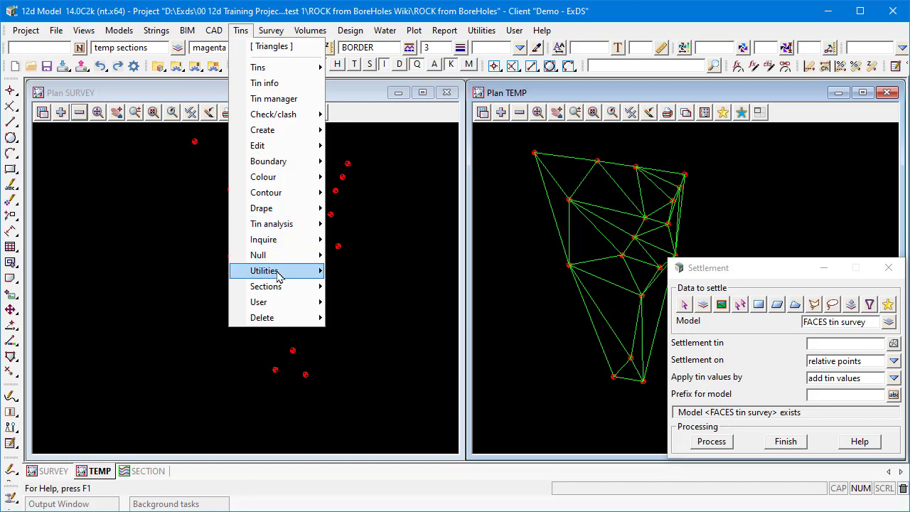
mouse_move(278, 276)
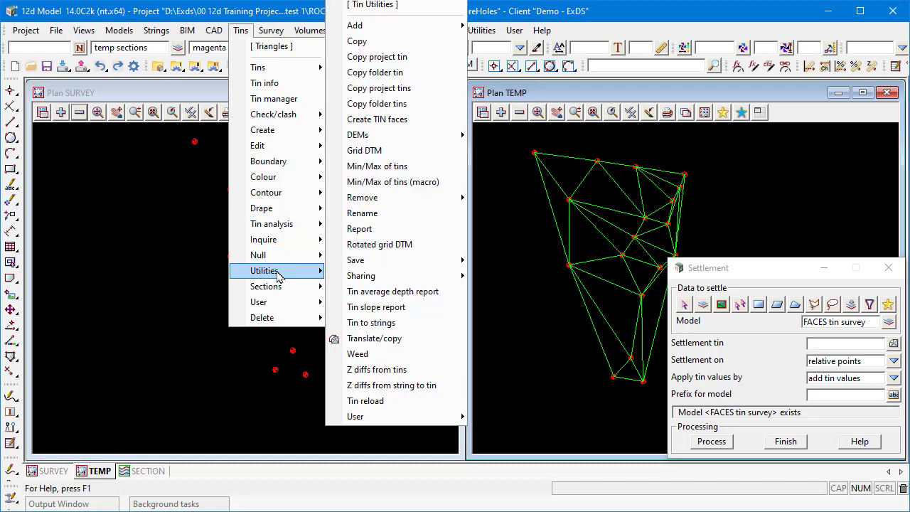
left_click(414, 370)
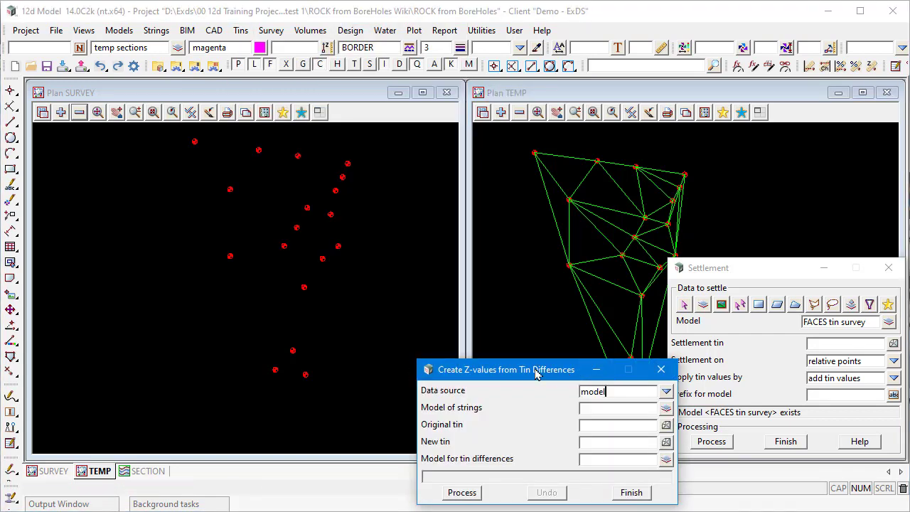
left_click(666, 408)
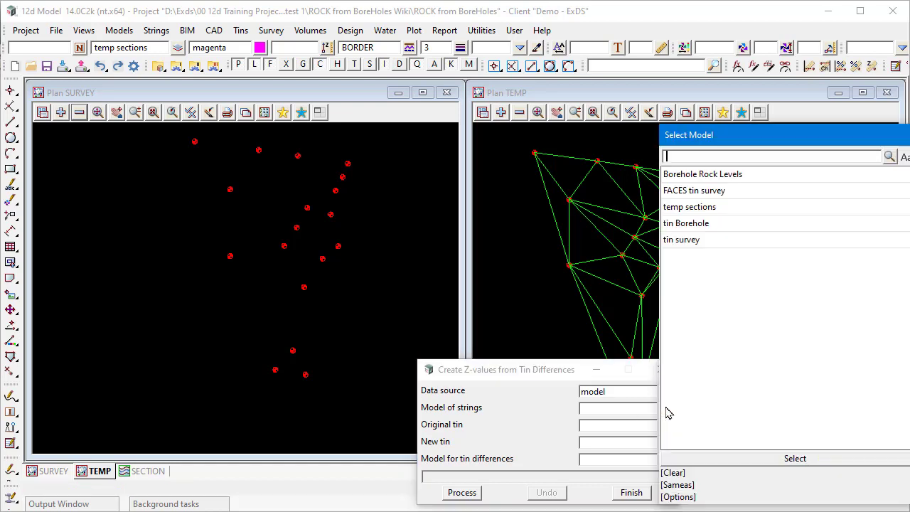
double_click(720, 175)
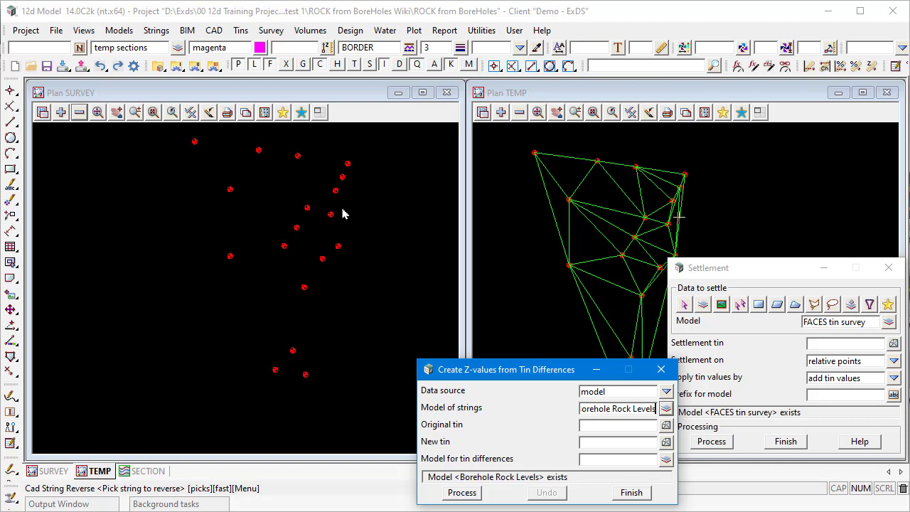
- Set survey as the original tin and Borehole as the new tin for the Z differences
left_click(666, 426)
double_click(688, 192)
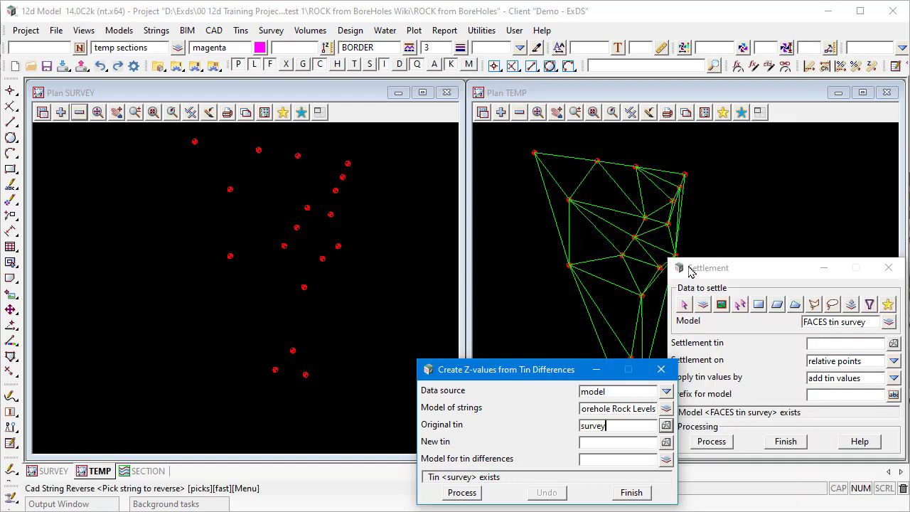
left_click(667, 442)
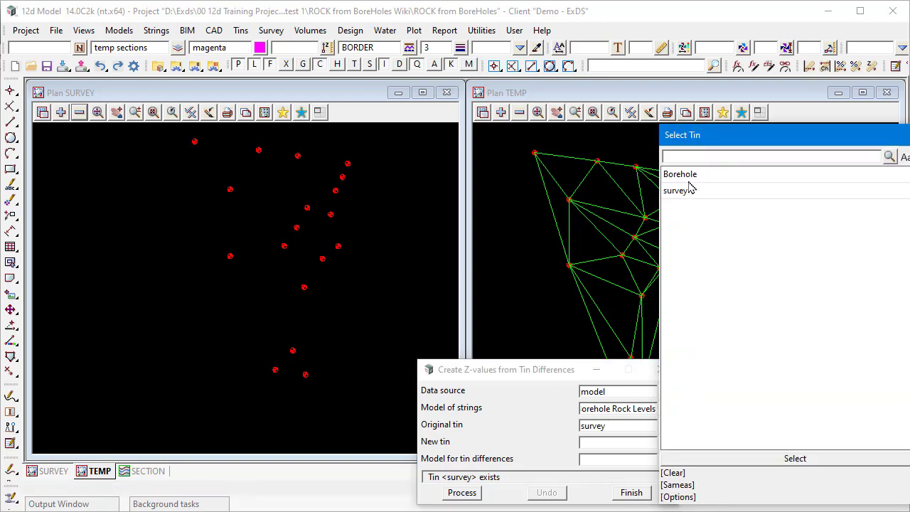
left_click(688, 180)
double_click(688, 181)
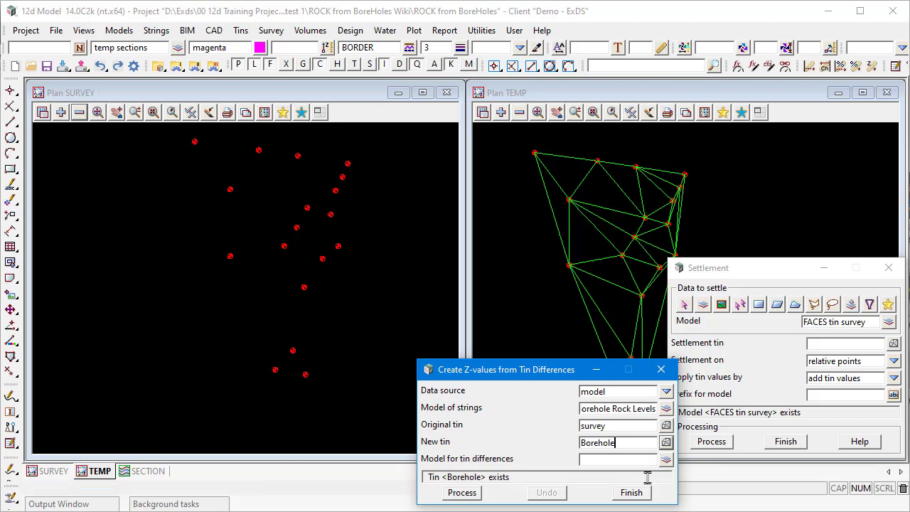
- Process the tin differences into a model named Borehole Diff, and close the Create Z-values from Tin Differences dialog
left_click(604, 461)
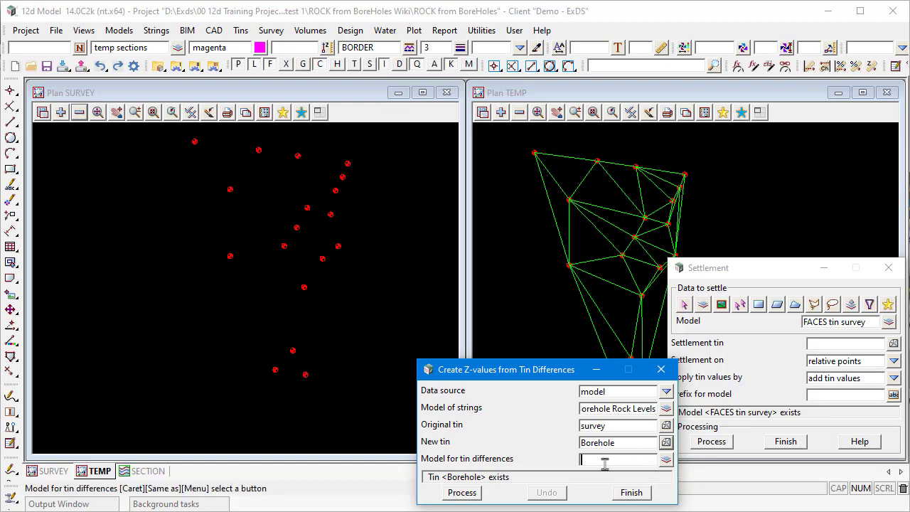
type("Borehole Diff")
left_click(462, 493)
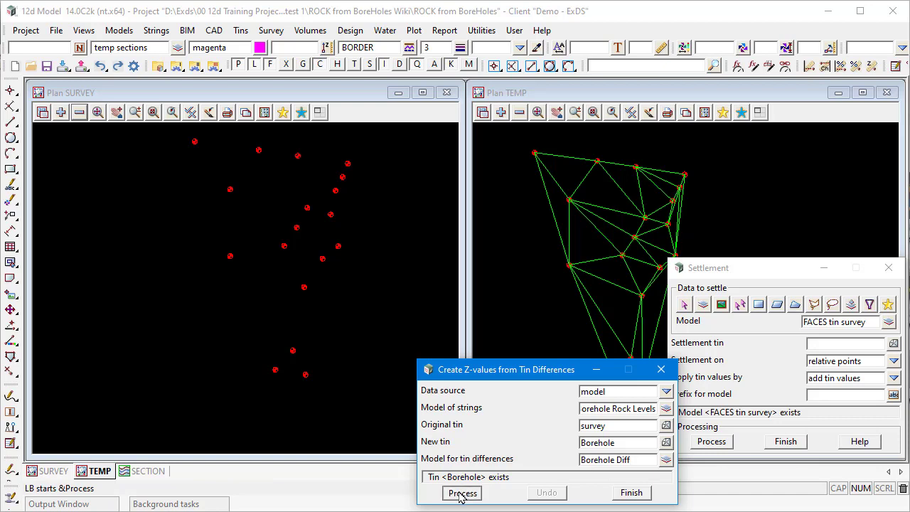
left_click(643, 496)
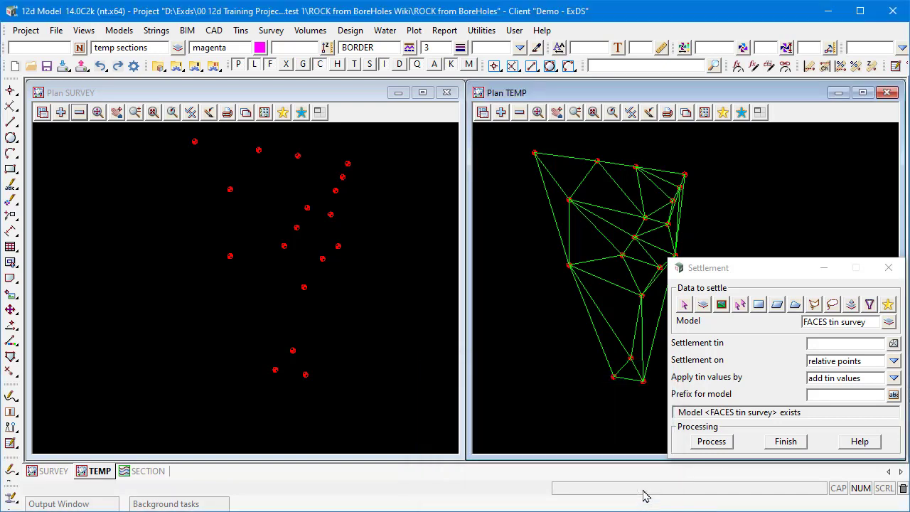
- Replace all models in the TEMP plan view with Borehole Diff
left_click(525, 116)
left_click(732, 463)
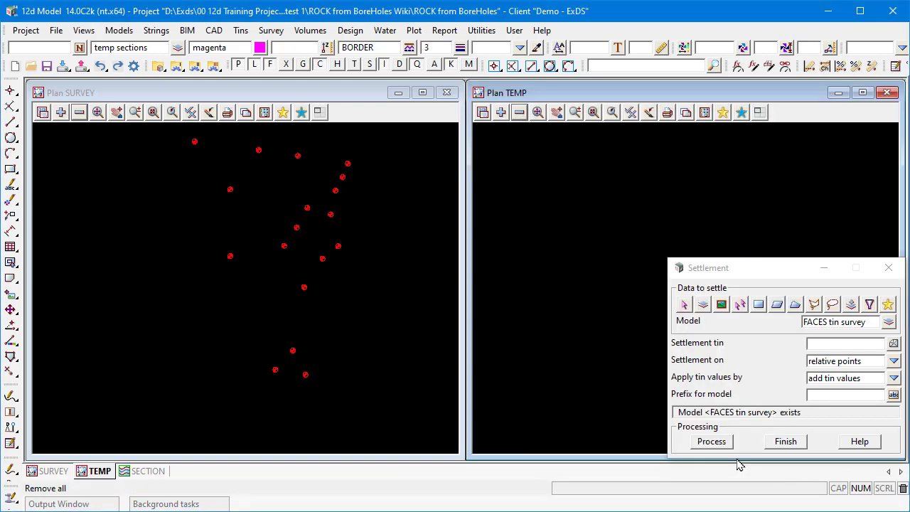
left_click(501, 113)
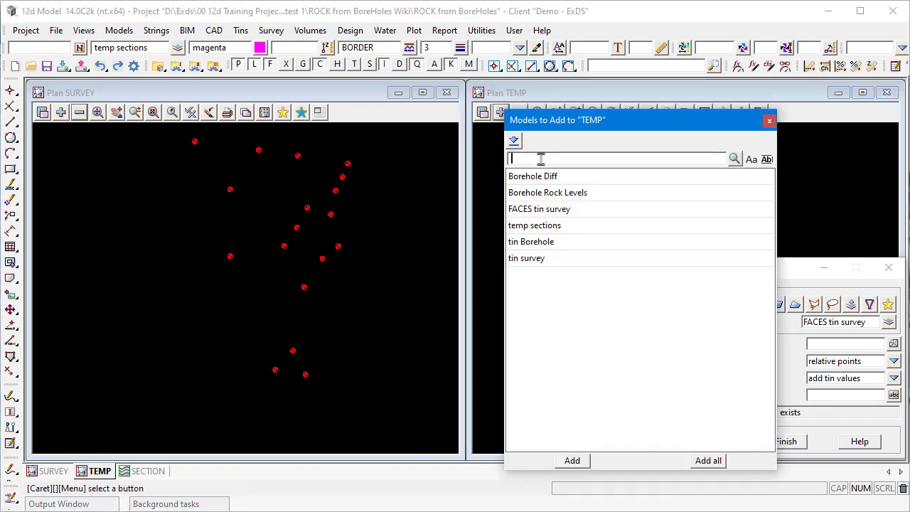
double_click(556, 178)
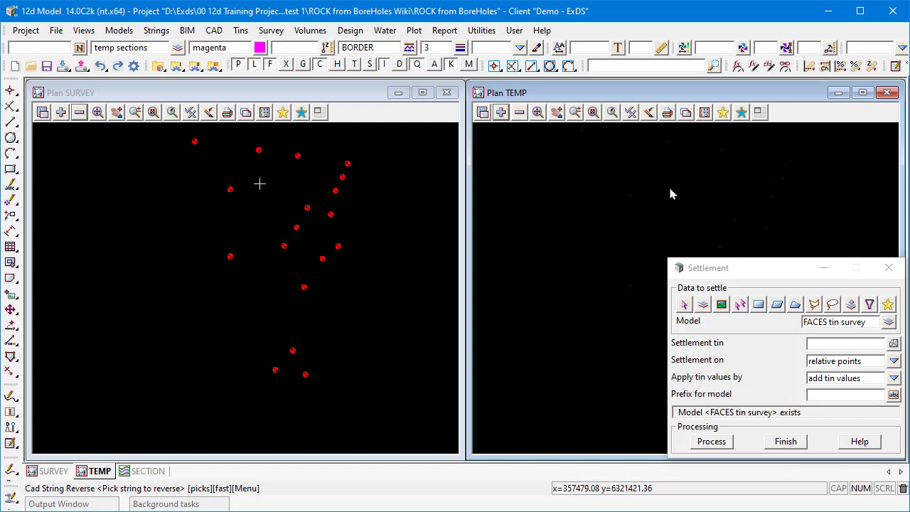
- Turn on vertices and Z values in the TEMP plan view for the Borehole Diff points
left_click(631, 112)
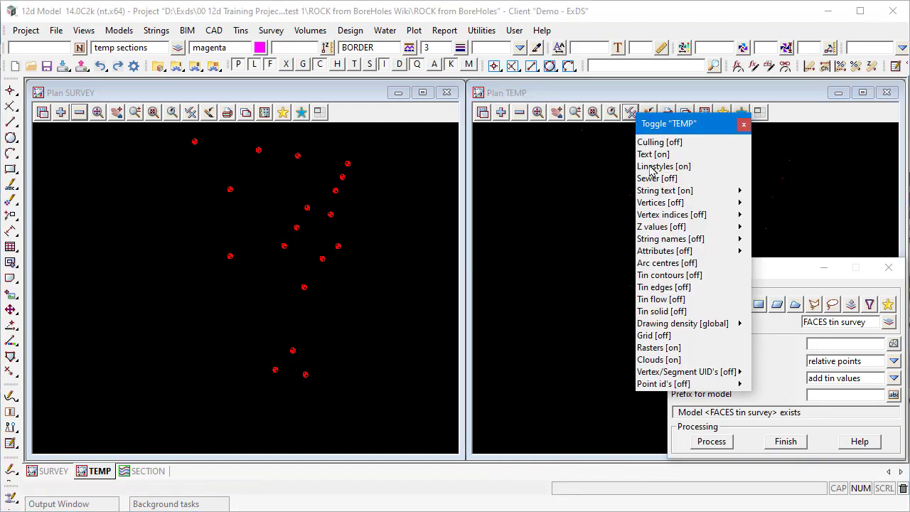
left_click(658, 205)
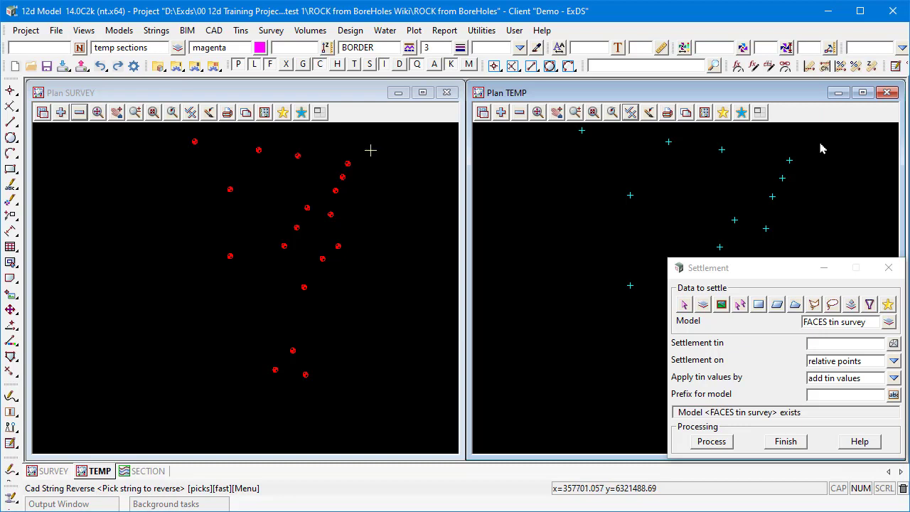
left_click(633, 112)
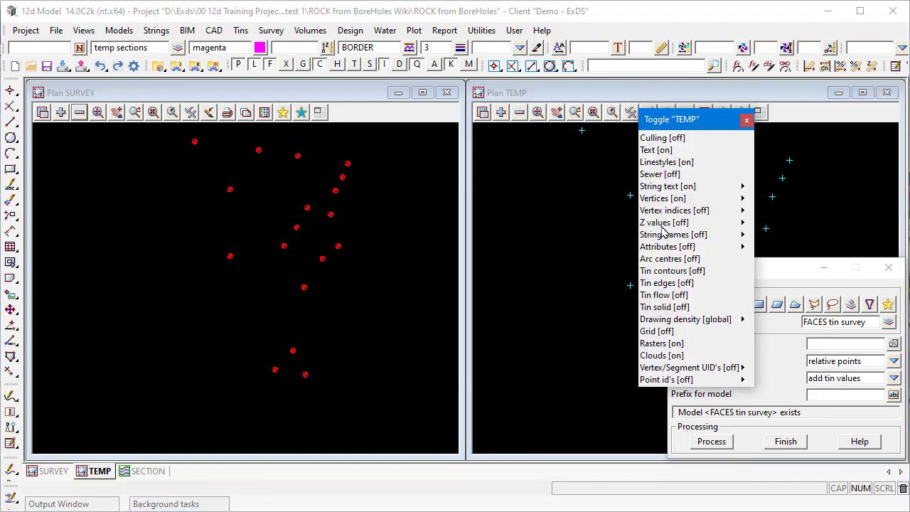
left_click(662, 222)
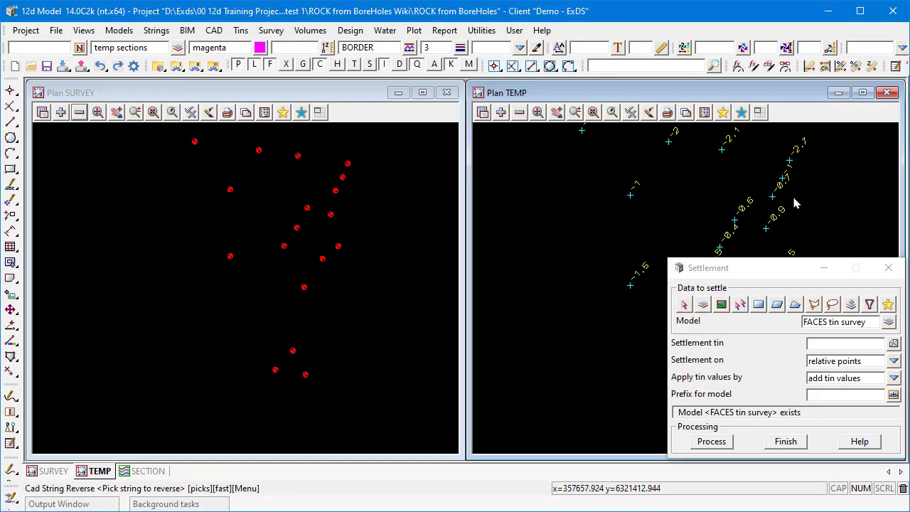
scroll(795, 202, "up", 1)
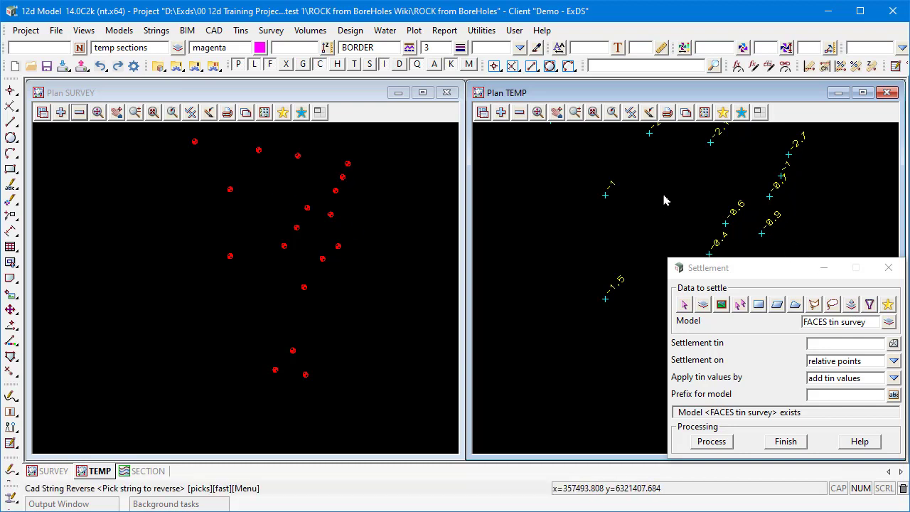
scroll(715, 216, "up", 1)
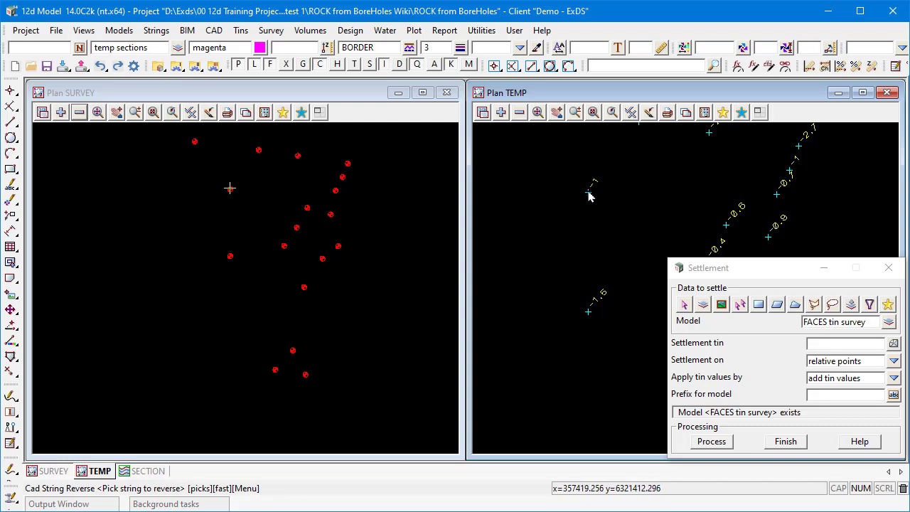
left_click(589, 191)
- Start triangulating a data source with Borehole Diff as the new tin name
left_click(242, 32)
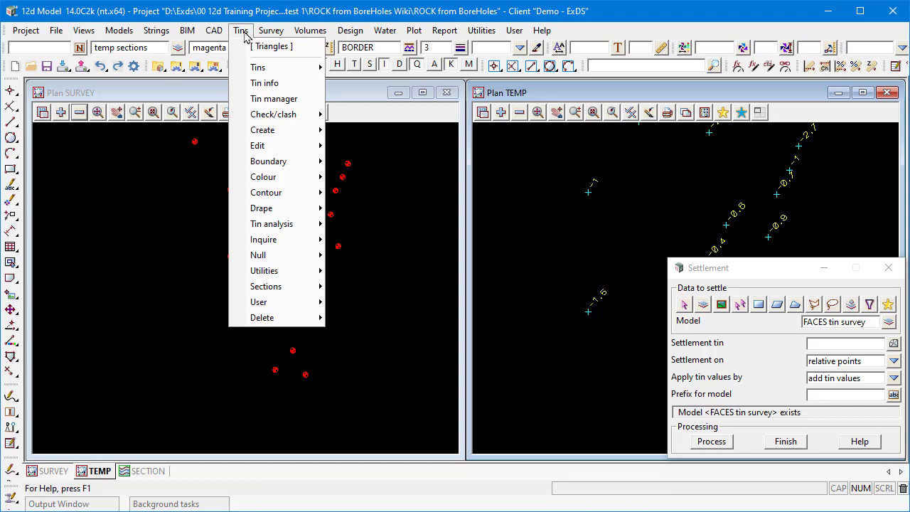
mouse_move(262, 131)
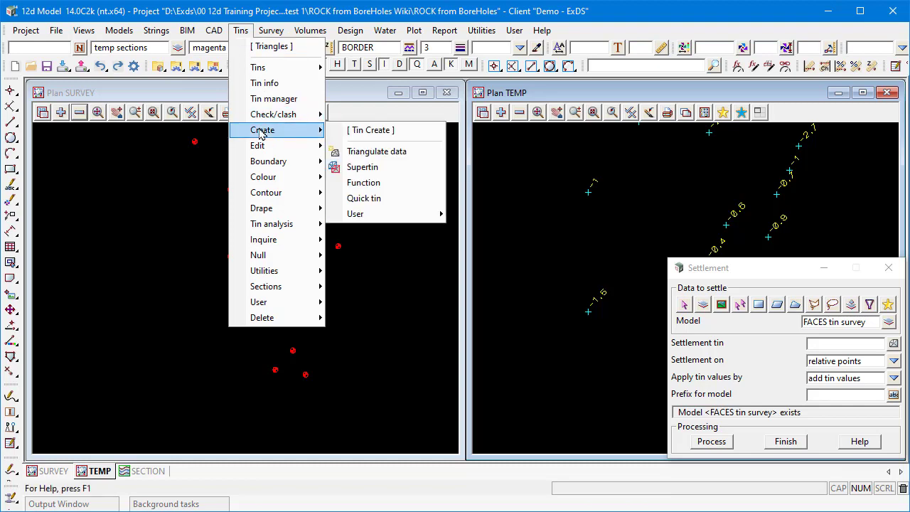
left_click(377, 151)
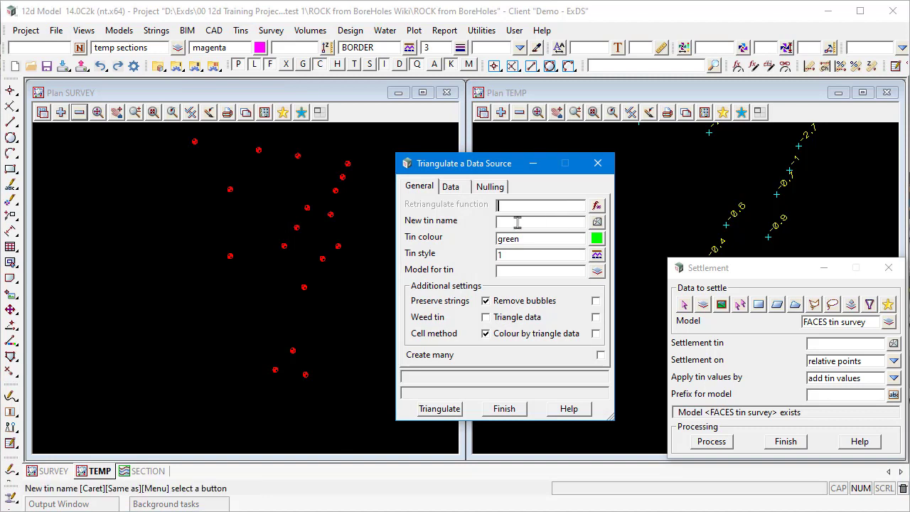
type("Borehole Diff")
key("Return")
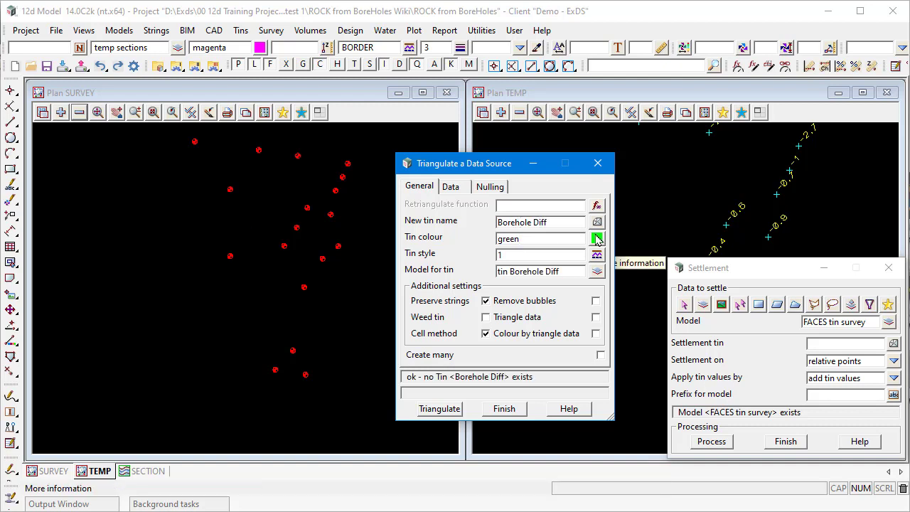
- Triangulate the tin from the Borehole Diff model and close the triangulation dialog
left_click(456, 190)
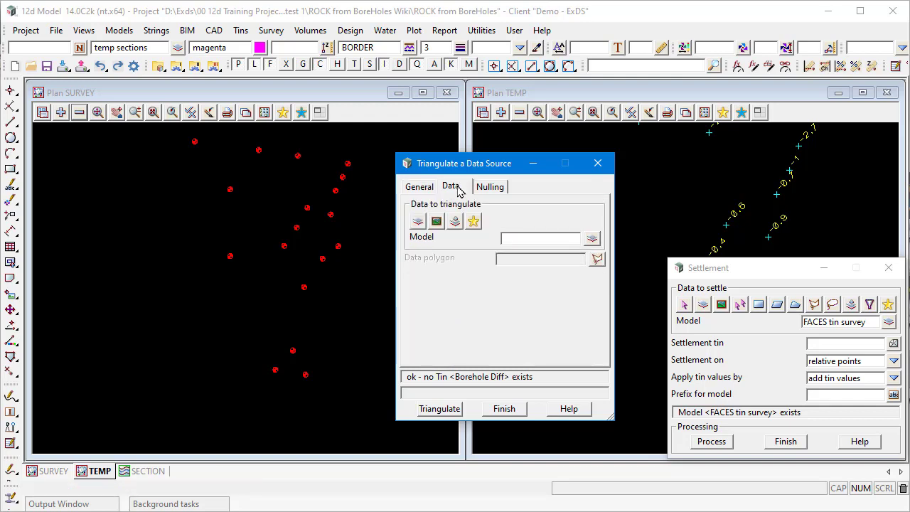
middle_click(532, 238)
left_click(712, 136)
middle_click(711, 136)
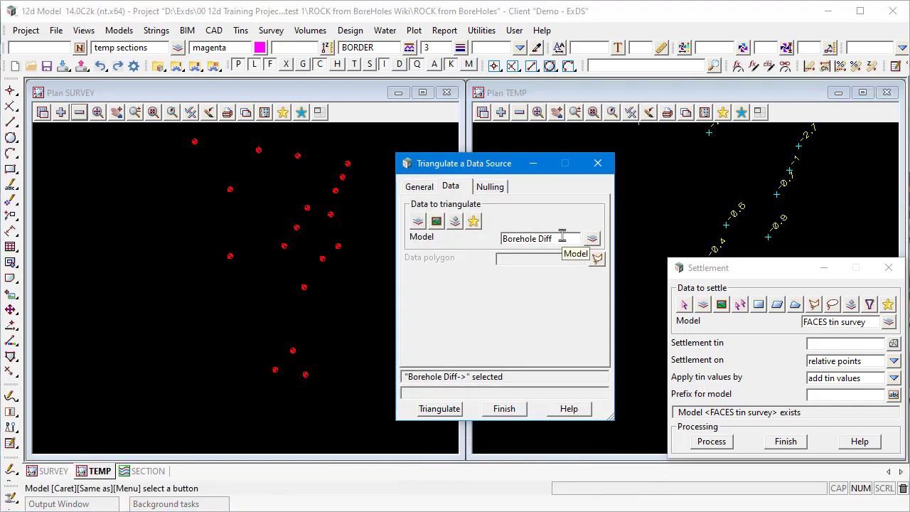
left_click(440, 410)
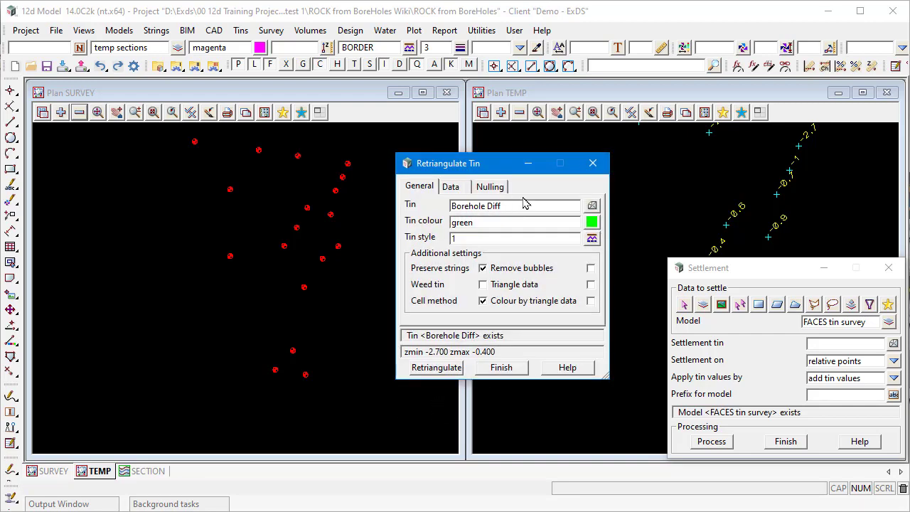
left_click(511, 371)
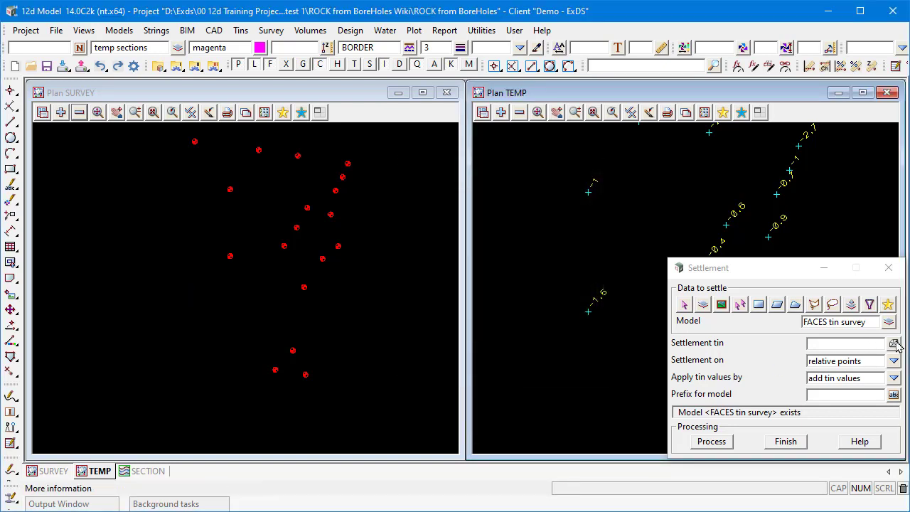
- Process the settlement of FACES tin survey with Borehole Diff as the settlement tin and ROCK as the model prefix
left_click(895, 344)
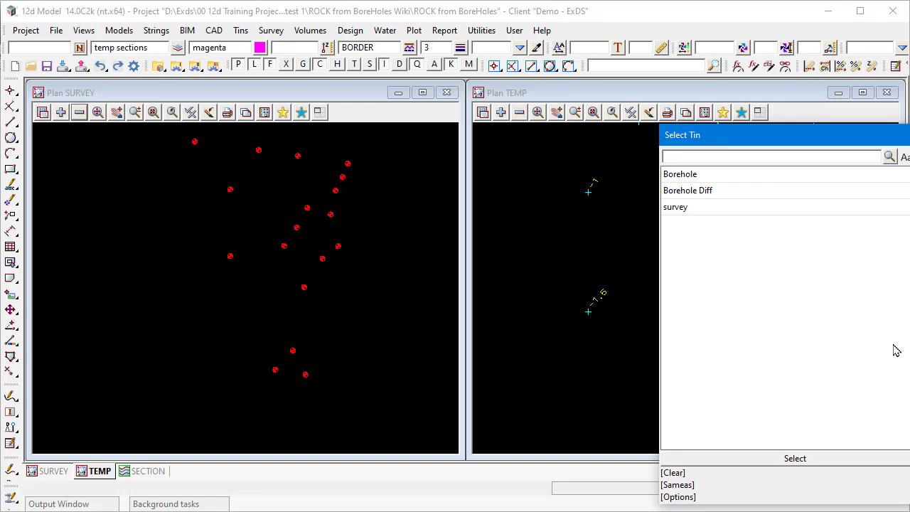
left_click(702, 191)
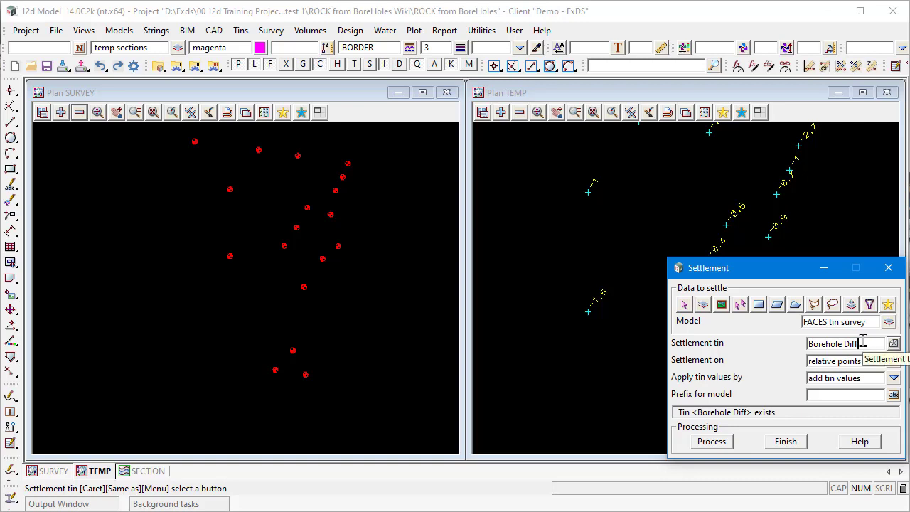
left_click(841, 395)
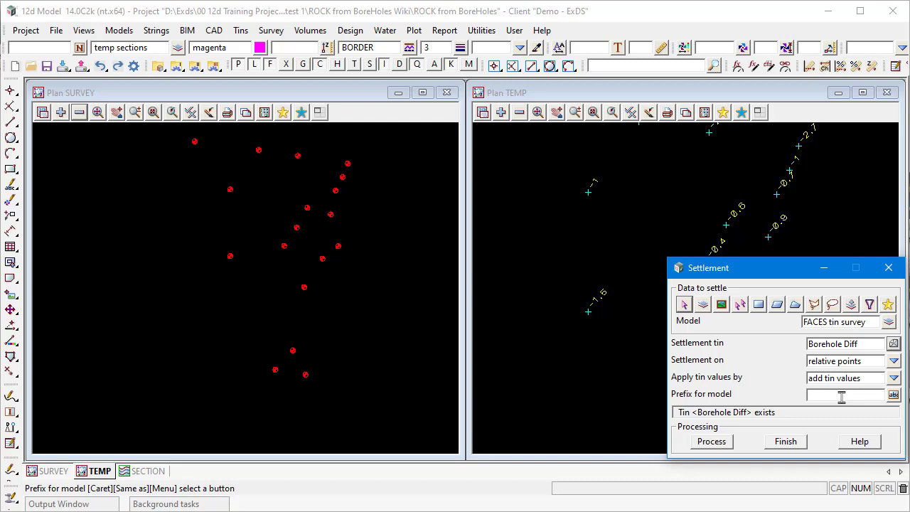
key("Caps_Lock")
type("ROCK")
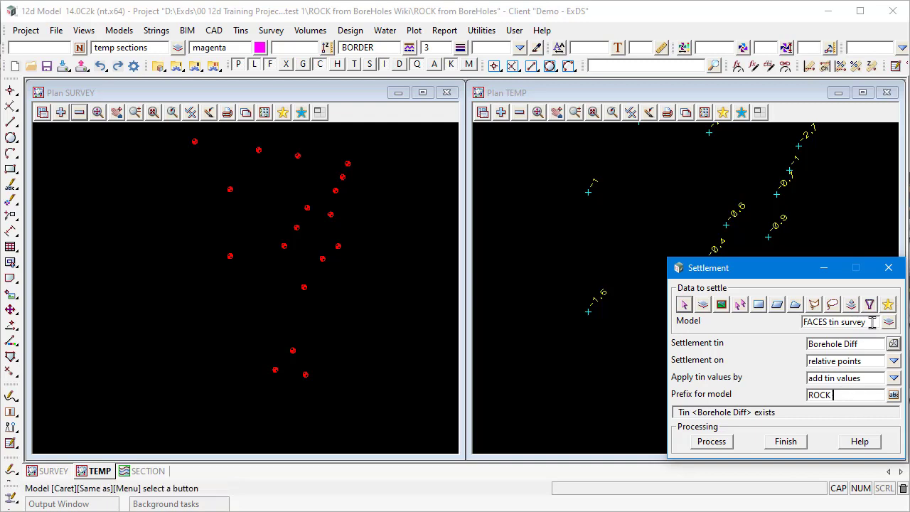
left_click_drag(870, 322, 795, 325)
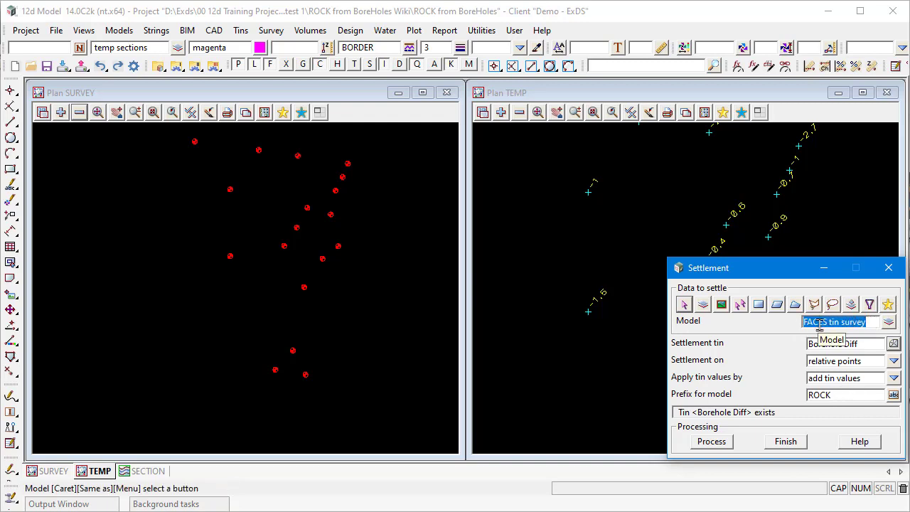
left_click(850, 398)
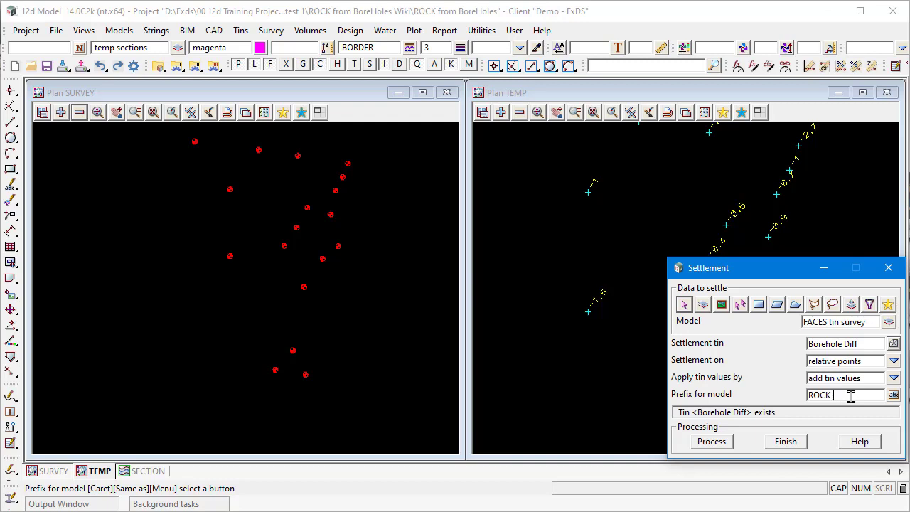
left_click(713, 444)
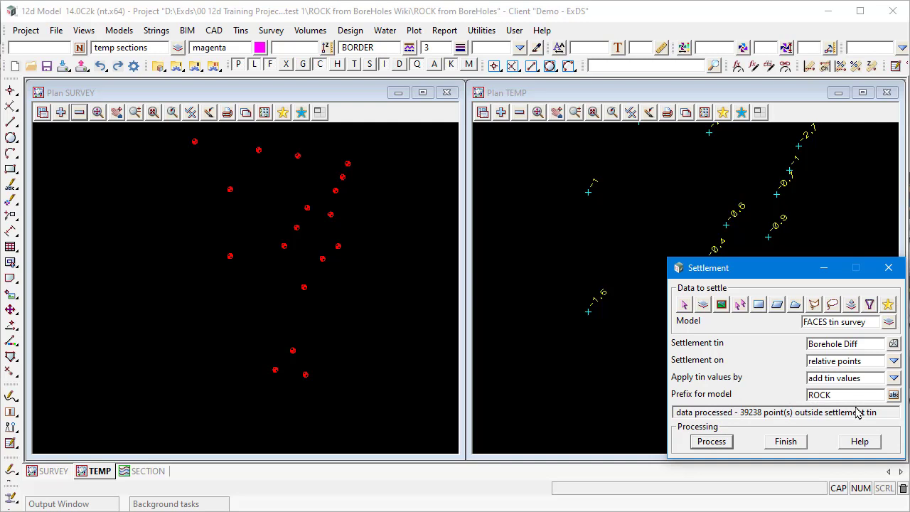
- Dump the Settlement panel to Settlement_panel.slx in xml screen layout format, and close the dump dialog
left_click(679, 271)
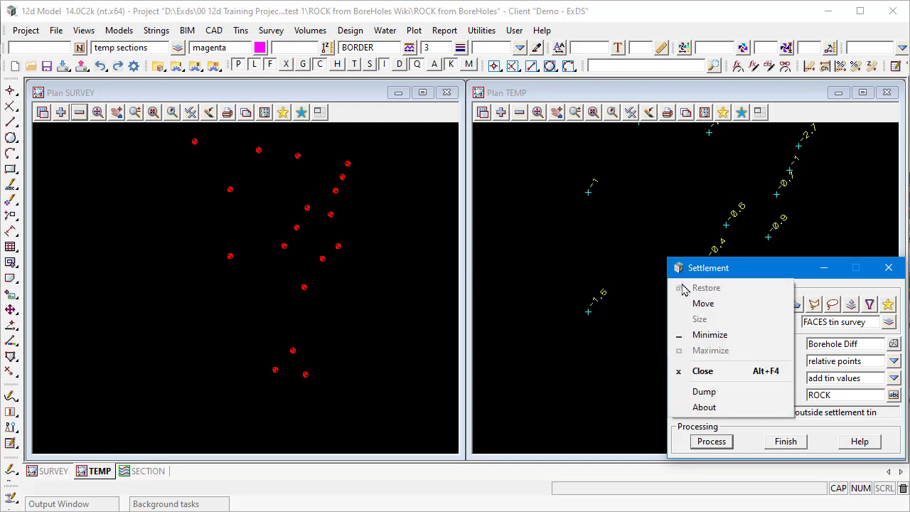
left_click(704, 392)
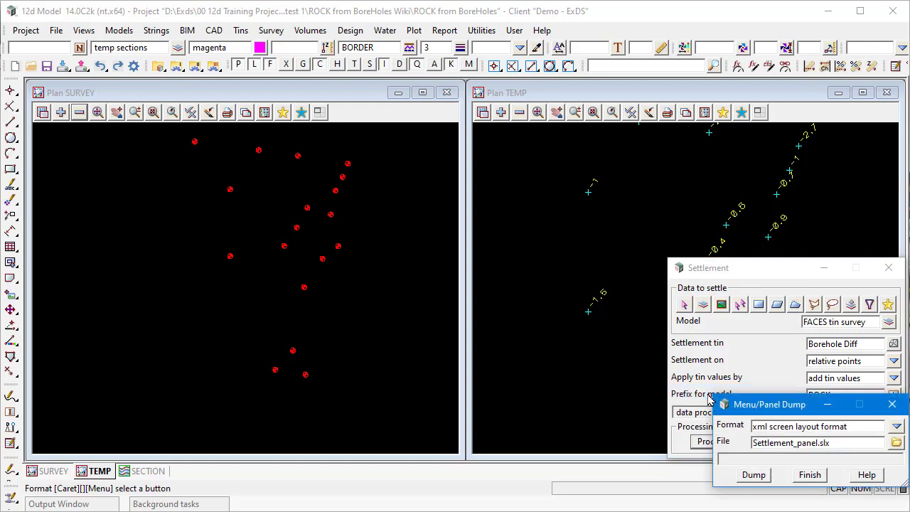
left_click(756, 477)
left_click(813, 476)
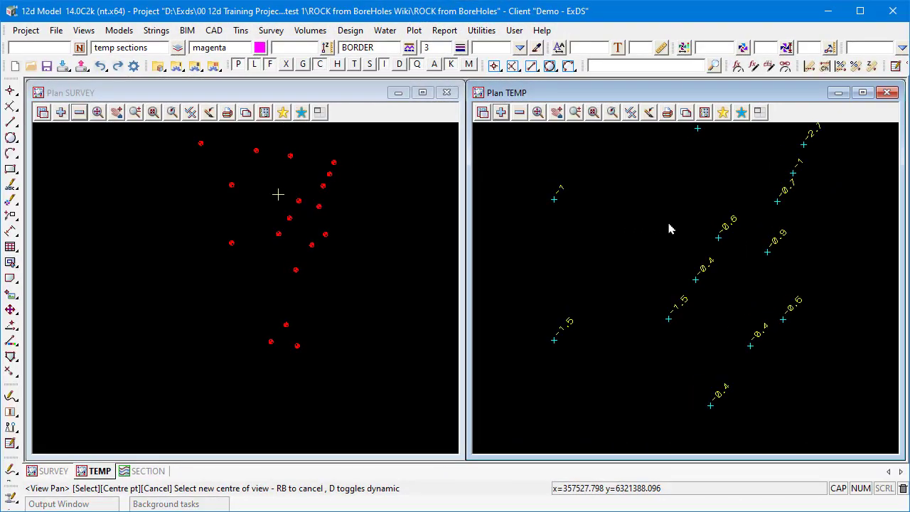
- Add the ROCK FACES tin survey model to the TEMP plan view
left_click(502, 113)
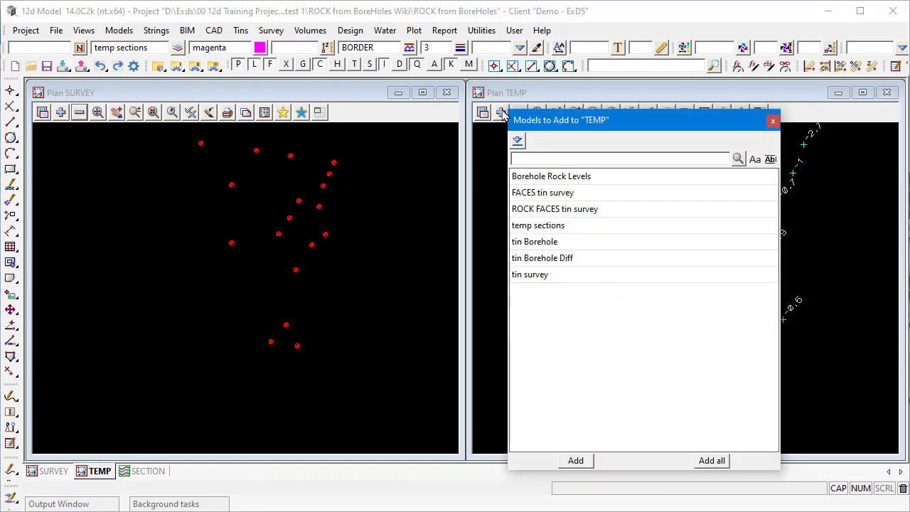
left_click(562, 211)
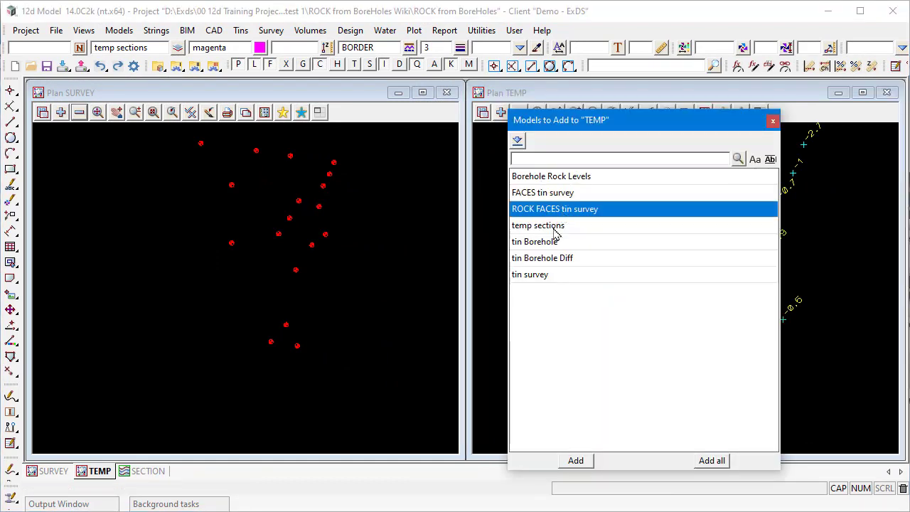
left_click(576, 460)
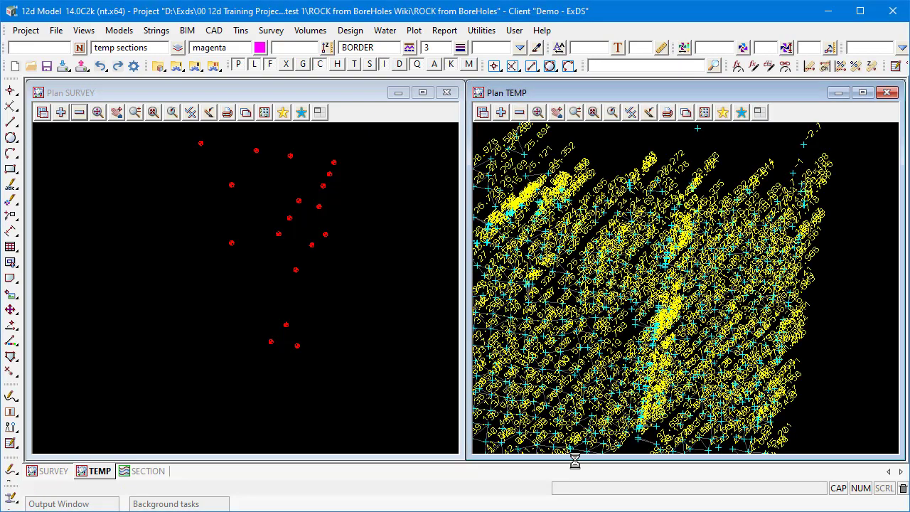
- Inquire on one of the settled triangle strings in the TEMP plan view to check its model and levels
left_click(576, 112)
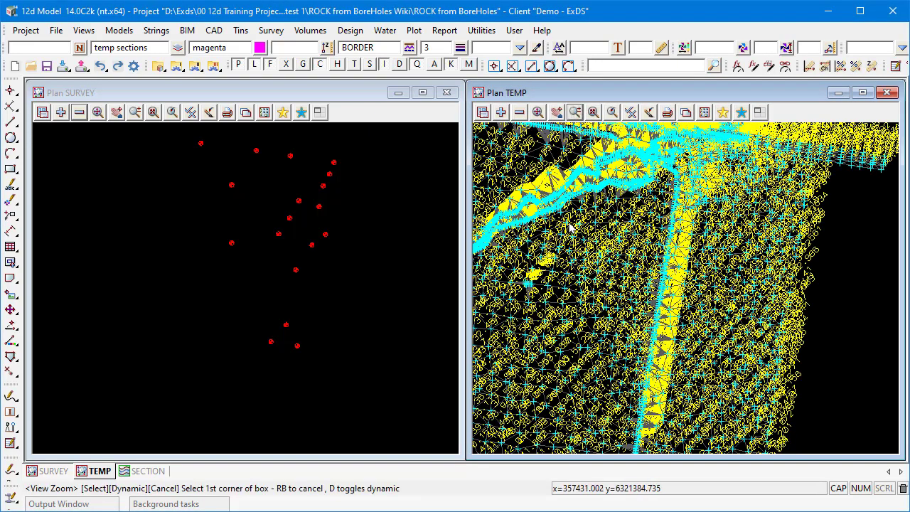
left_click(574, 229)
left_click(625, 271)
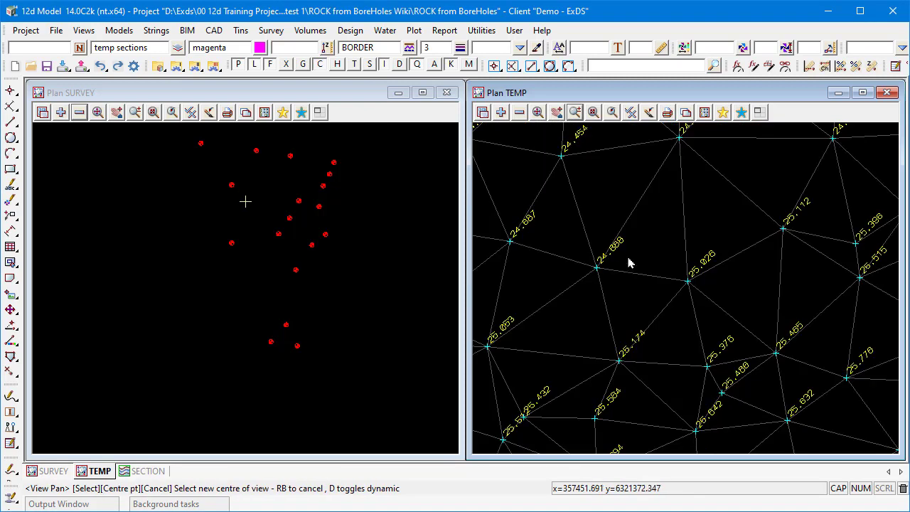
key("ctrl+i")
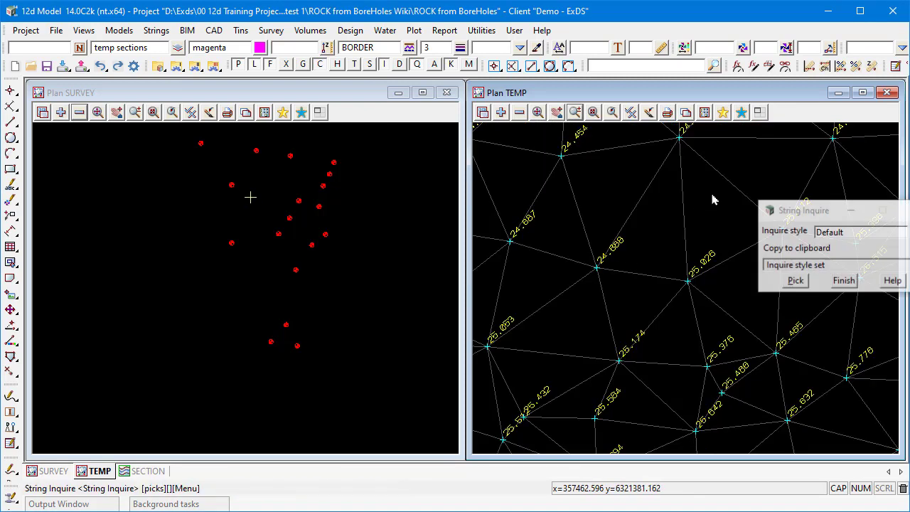
left_click(796, 280)
left_click(683, 203)
middle_click(685, 206)
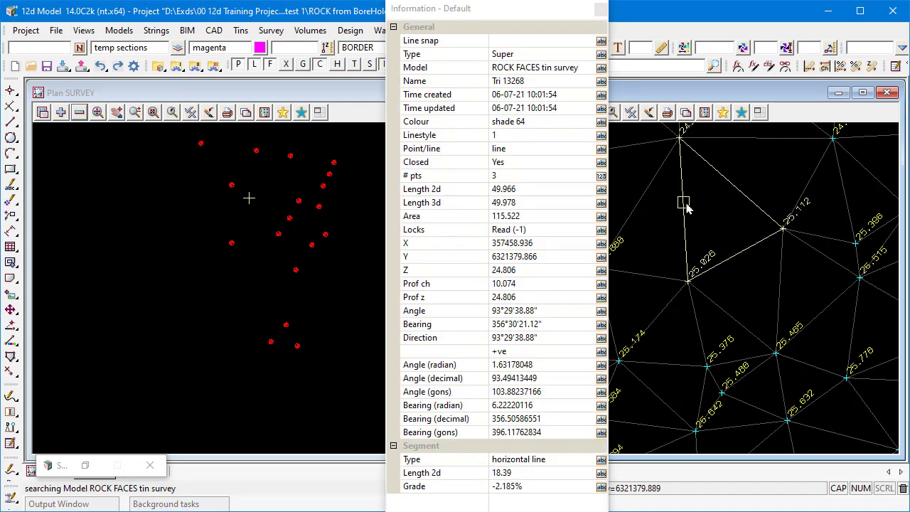
right_click(687, 208)
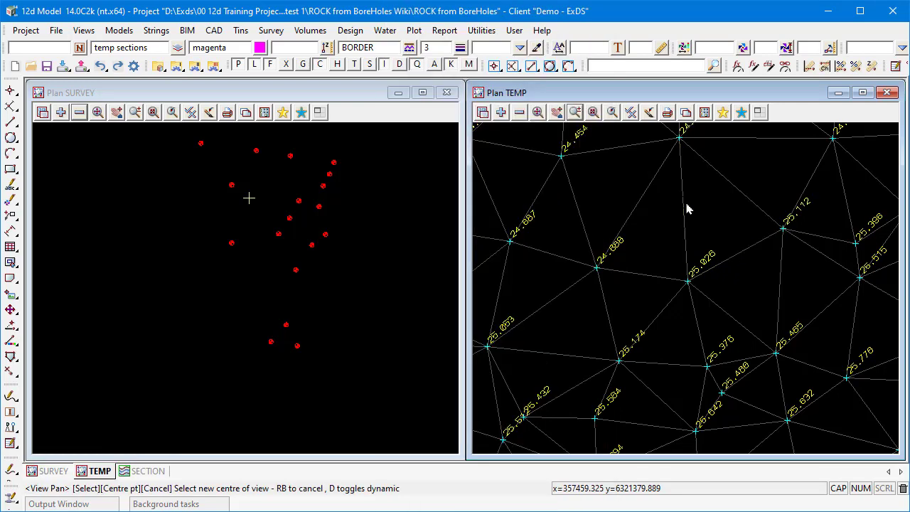
- Start triangulating another data source with ROCK as the new tin name
left_click(240, 31)
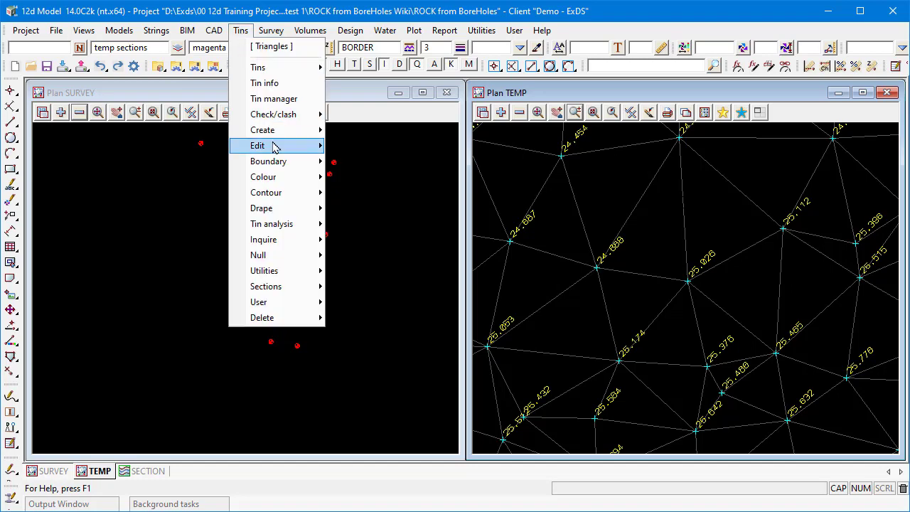
mouse_move(264, 128)
left_click(385, 154)
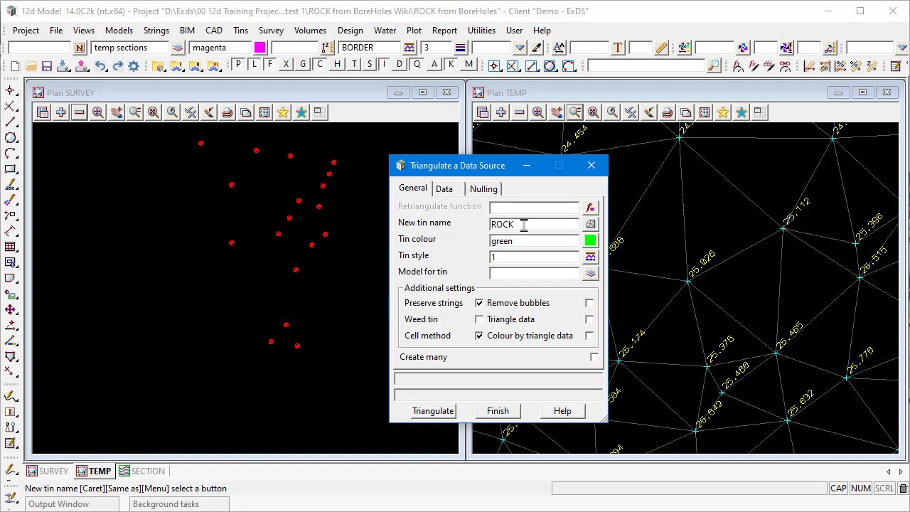
key("Return")
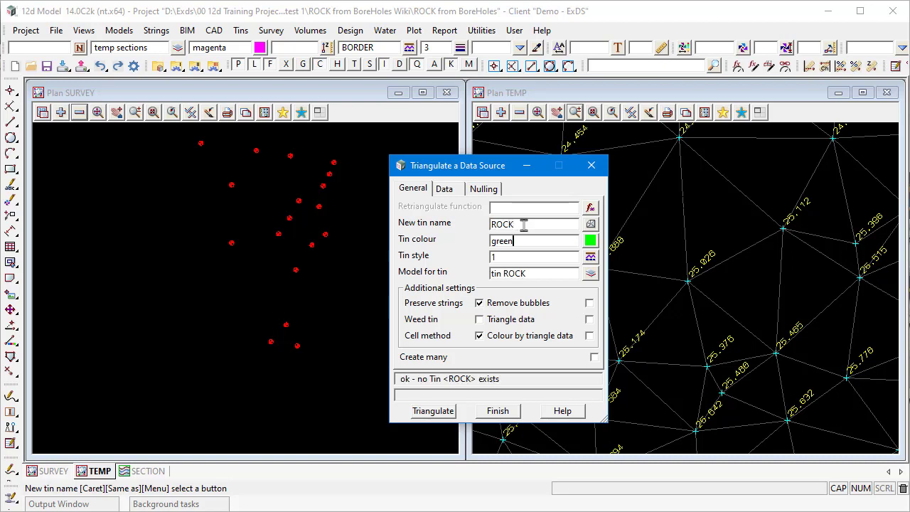
- Triangulate the ROCK FACES tin survey model into the ROCK tin with the colour dark red, and close the panel
left_click(591, 241)
double_click(741, 187)
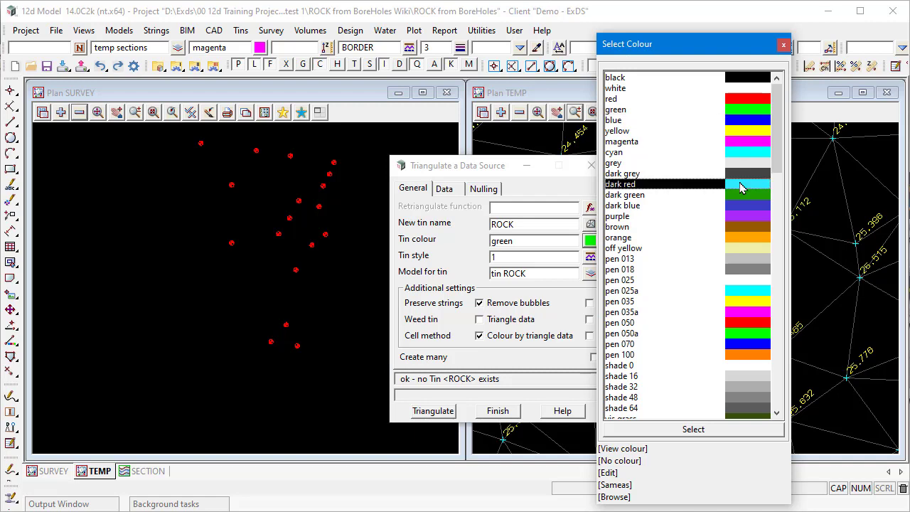
left_click(446, 189)
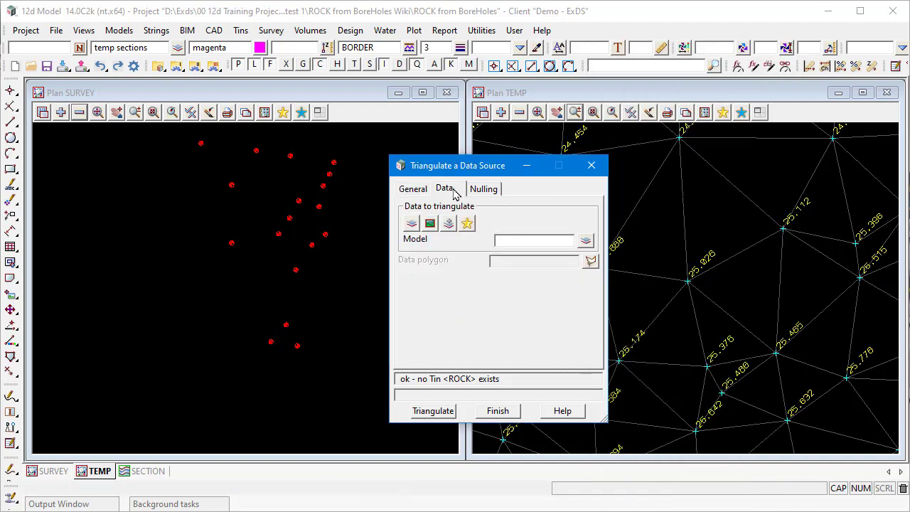
middle_click(525, 242)
left_click(645, 186)
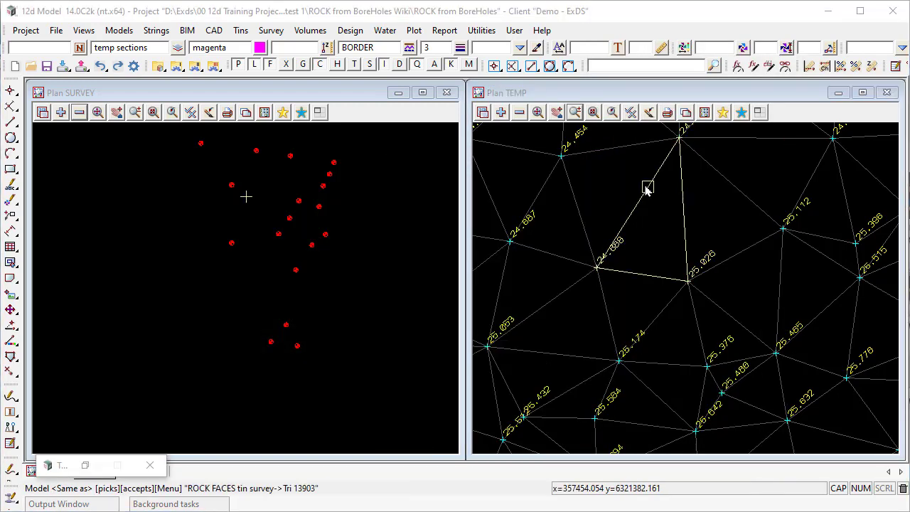
middle_click(645, 192)
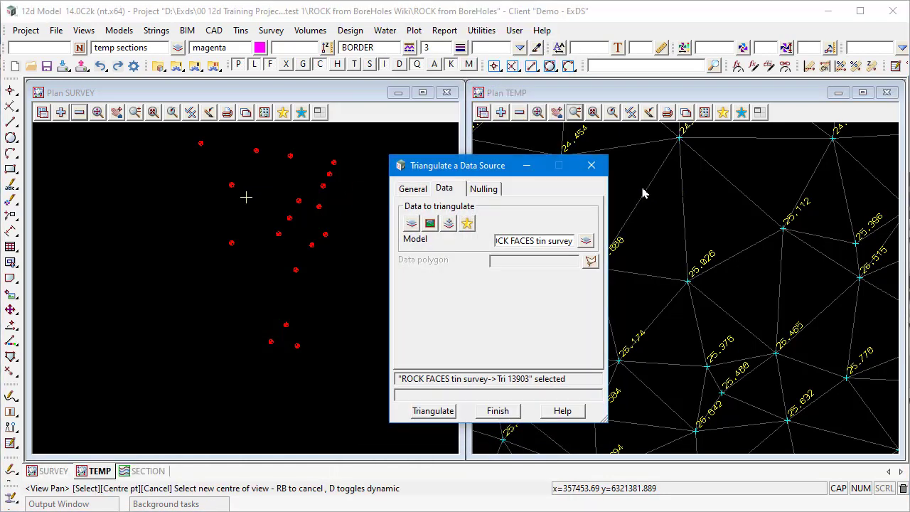
left_click(433, 411)
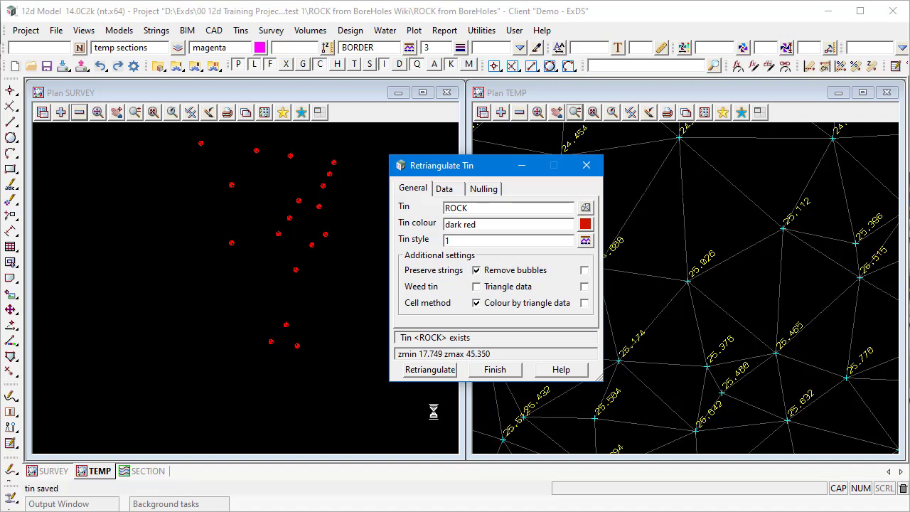
left_click(507, 373)
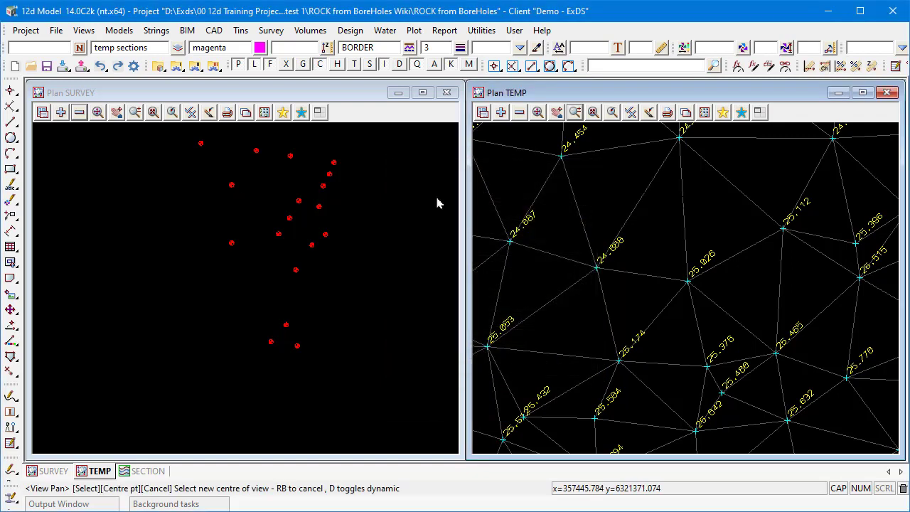
- Minimise the TEMP plan view and add the temp sections model to the SURVEY plan view
left_click(839, 93)
middle_click(732, 147)
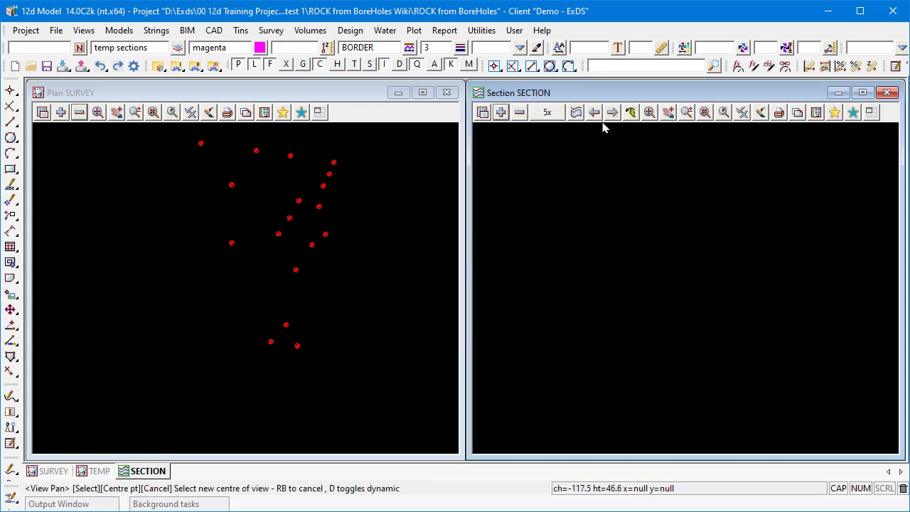
left_click(61, 112)
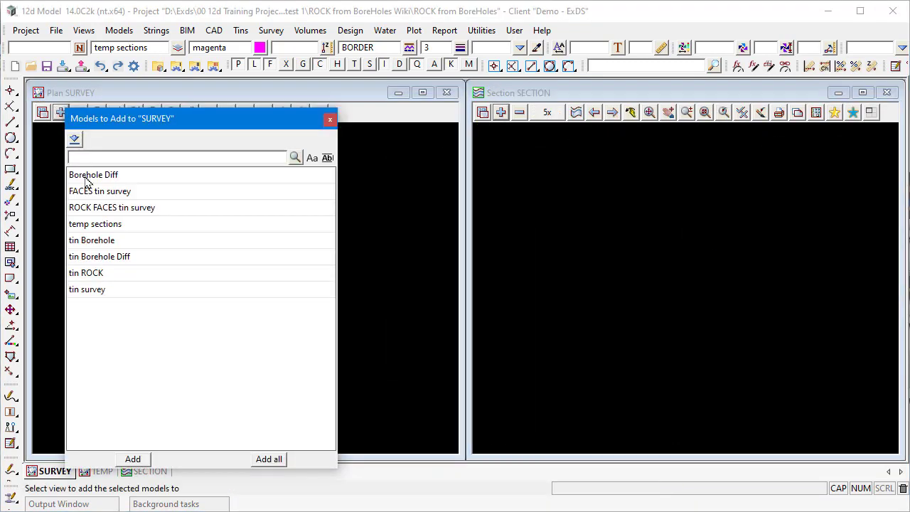
double_click(91, 224)
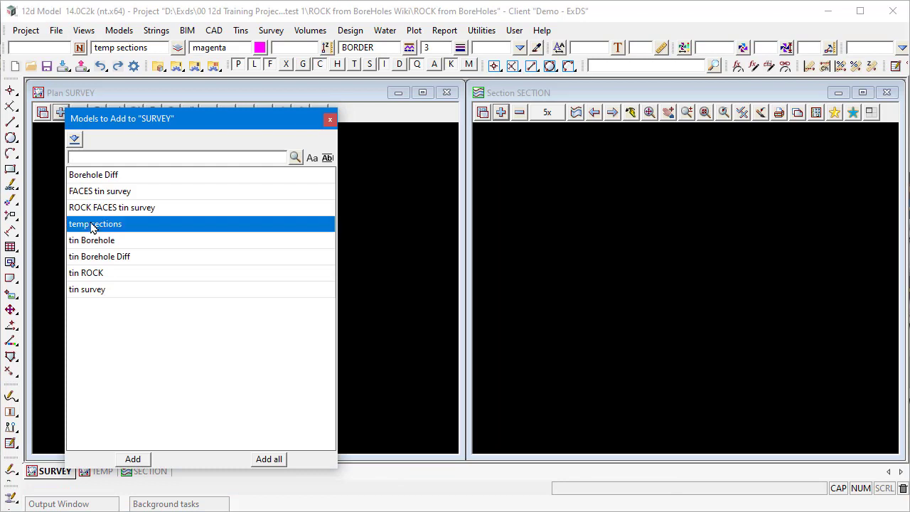
- Profile the northernmost magenta temp sections string from the SURVEY plan in the SECTION view
scroll(291, 163, "up", 3)
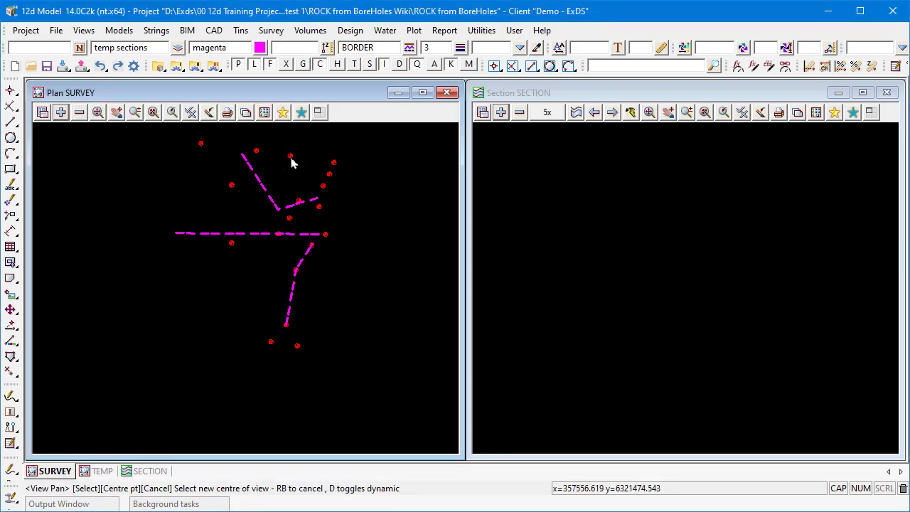
left_click(578, 112)
left_click(235, 165)
middle_click(235, 164)
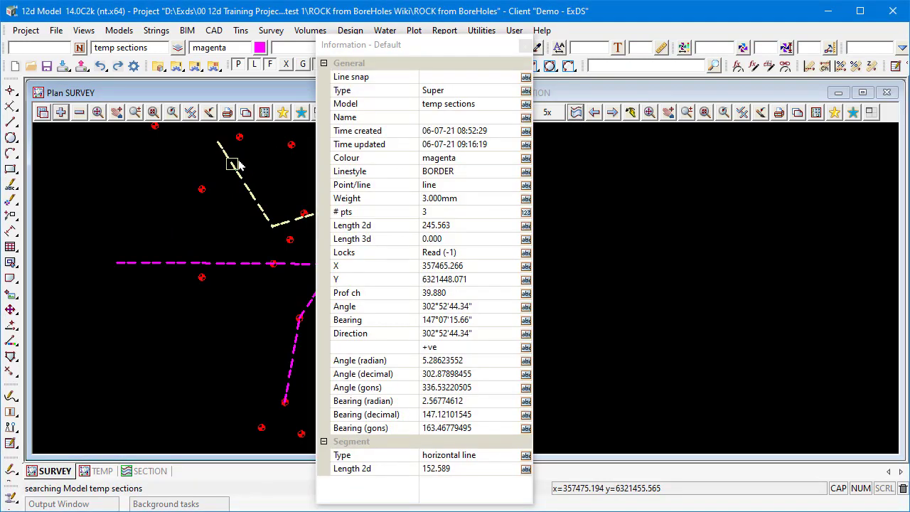
- Add the tin survey model to the SECTION view and fit its profile in the view
left_click(503, 113)
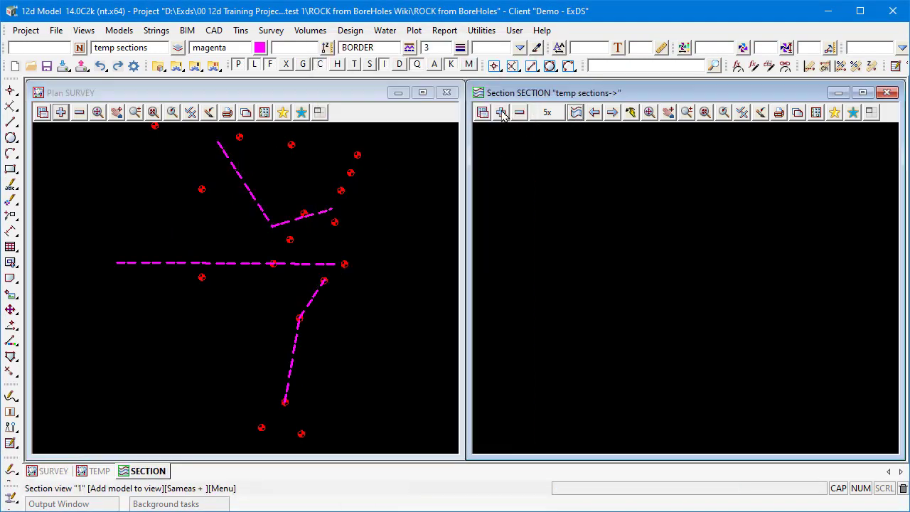
double_click(537, 310)
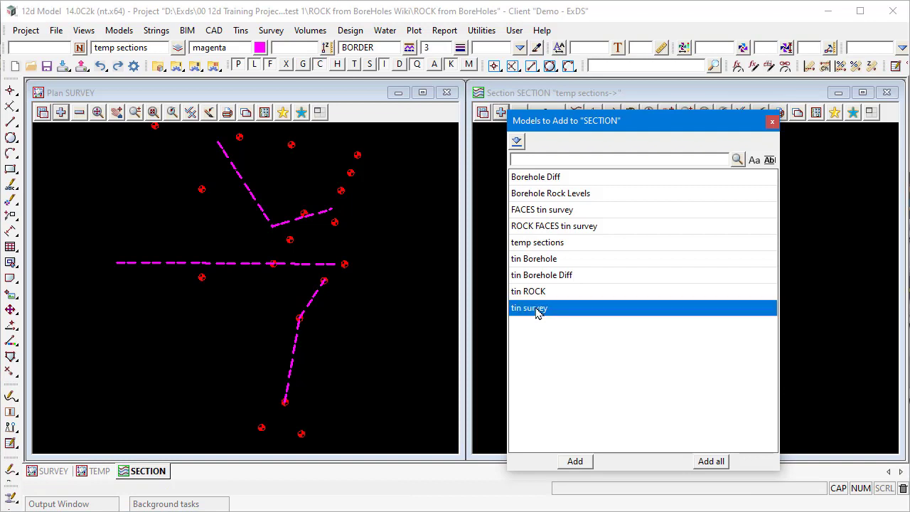
left_click(648, 114)
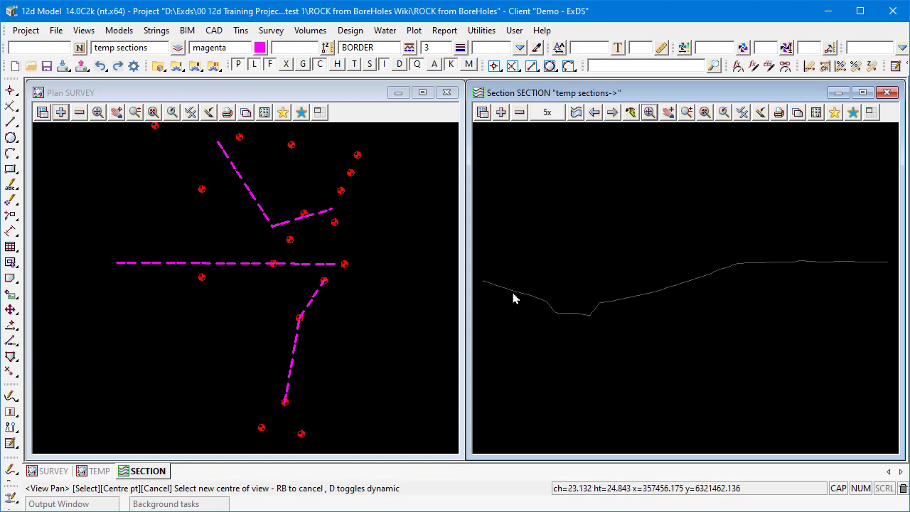
- Add the tin Borehole model to both the SECTION view and the SURVEY plan view
left_click(502, 112)
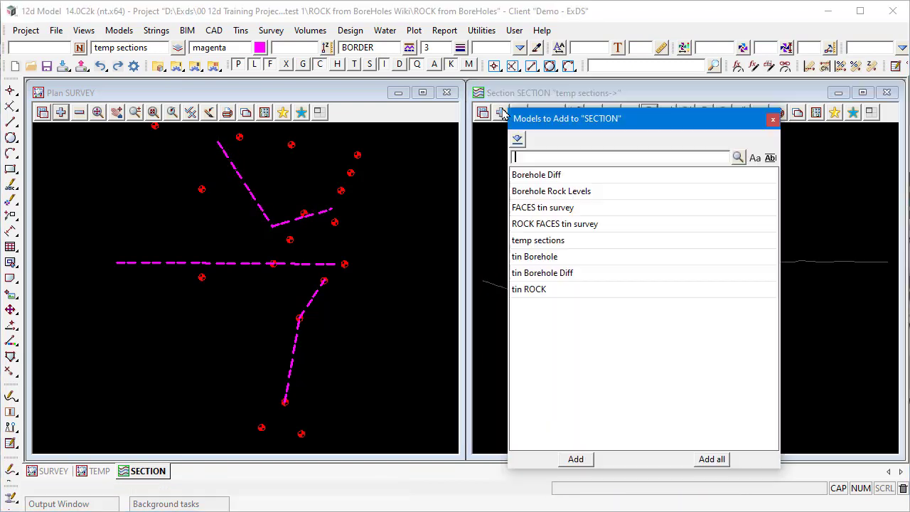
left_click(556, 262)
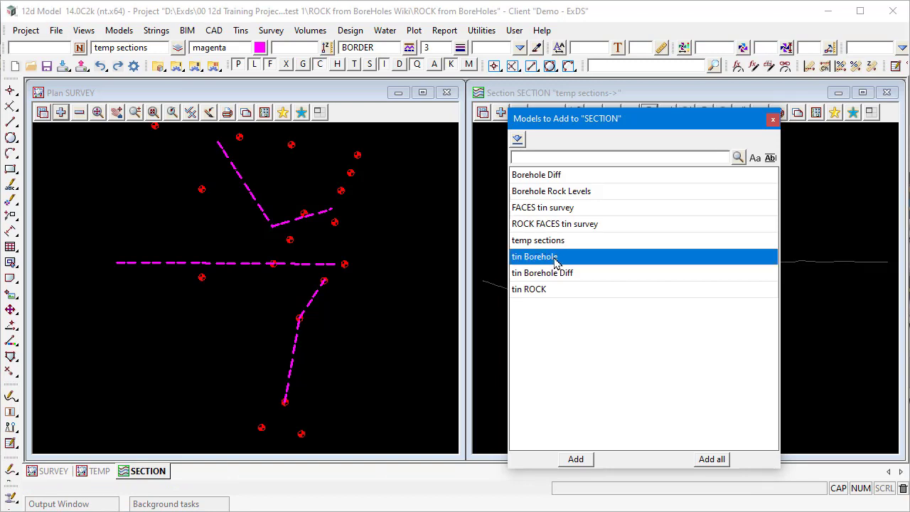
double_click(556, 261)
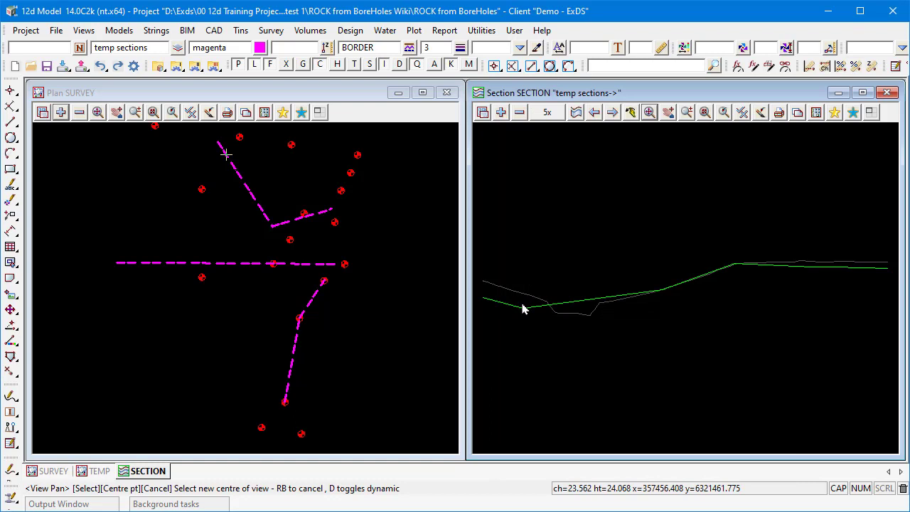
left_click(62, 114)
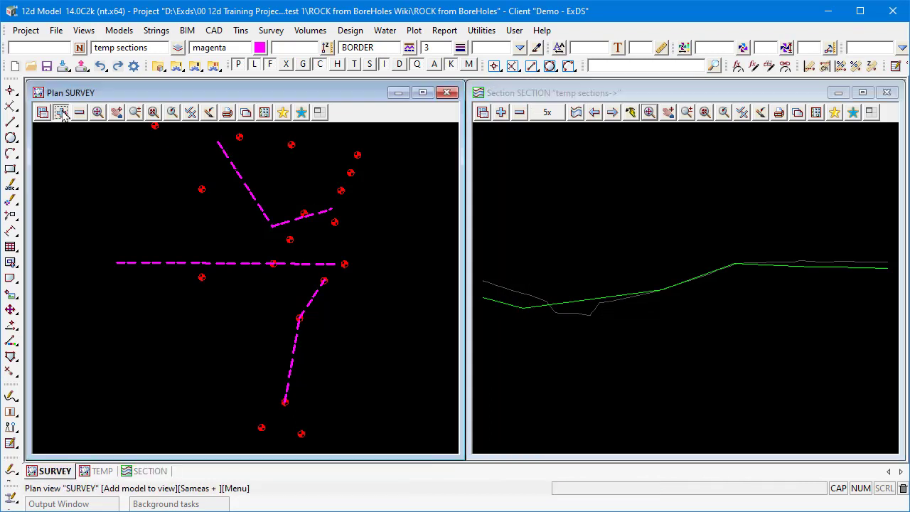
left_click(103, 232)
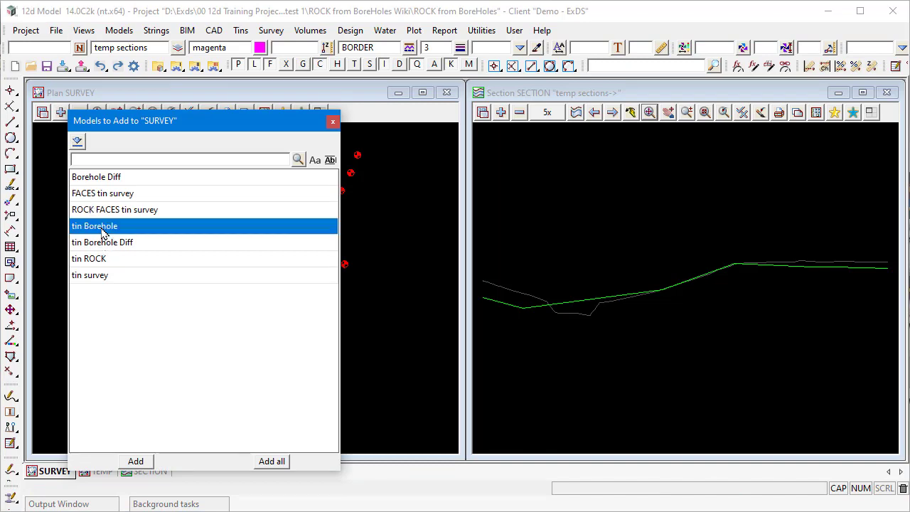
double_click(103, 232)
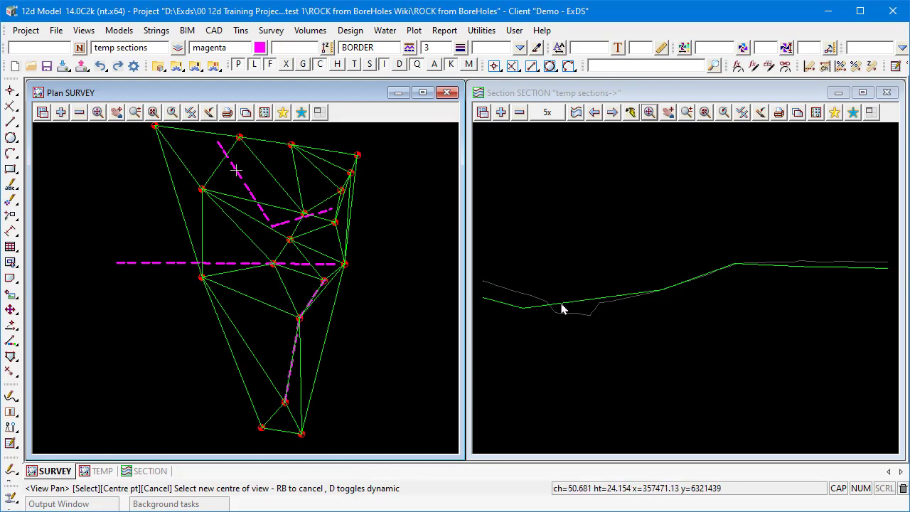
- Add the tin ROCK model to the SECTION view and remove the tin Borehole model from it
left_click(501, 114)
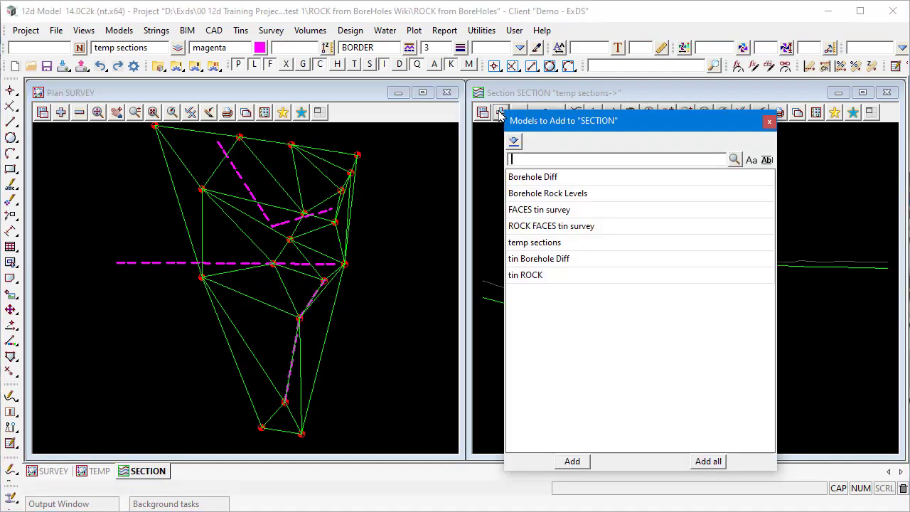
left_click(538, 278)
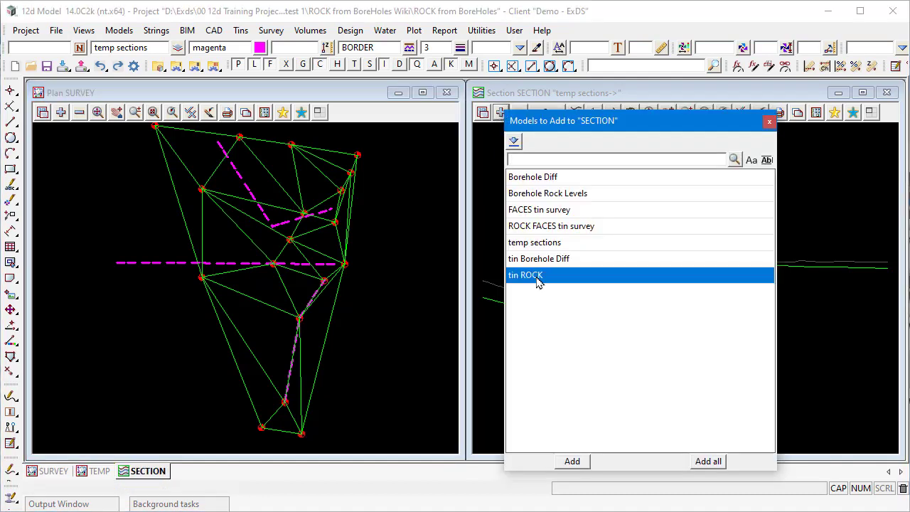
double_click(538, 279)
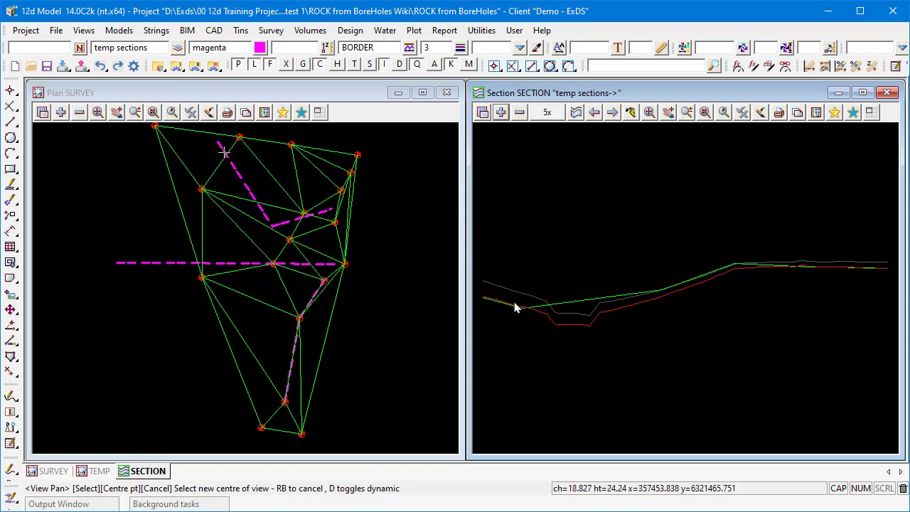
left_click(520, 112)
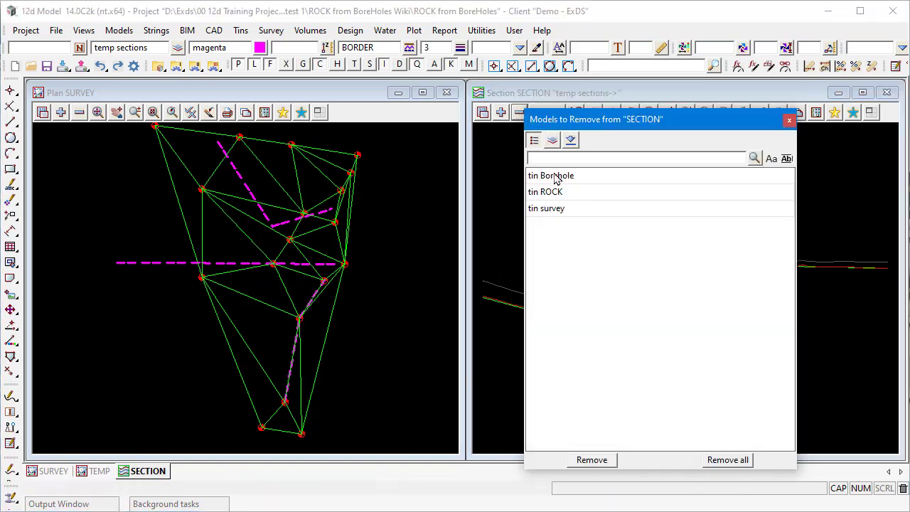
double_click(558, 177)
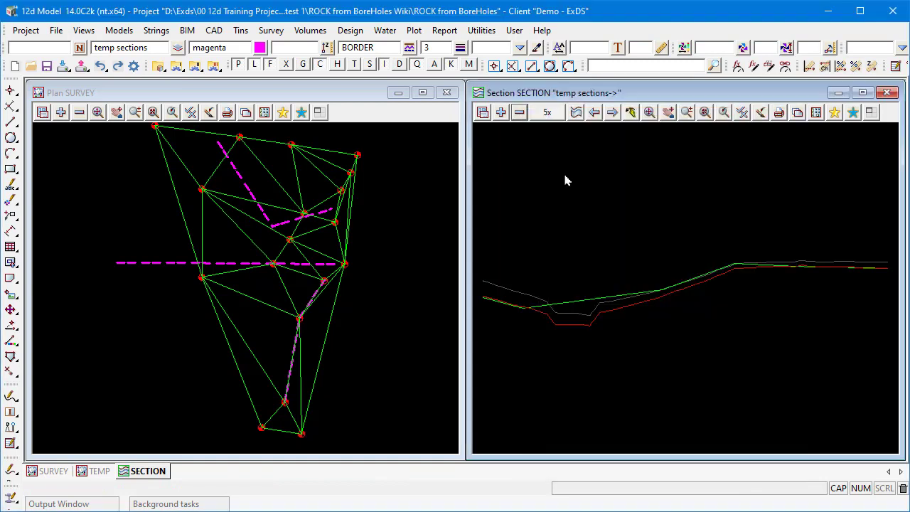
left_click(669, 112)
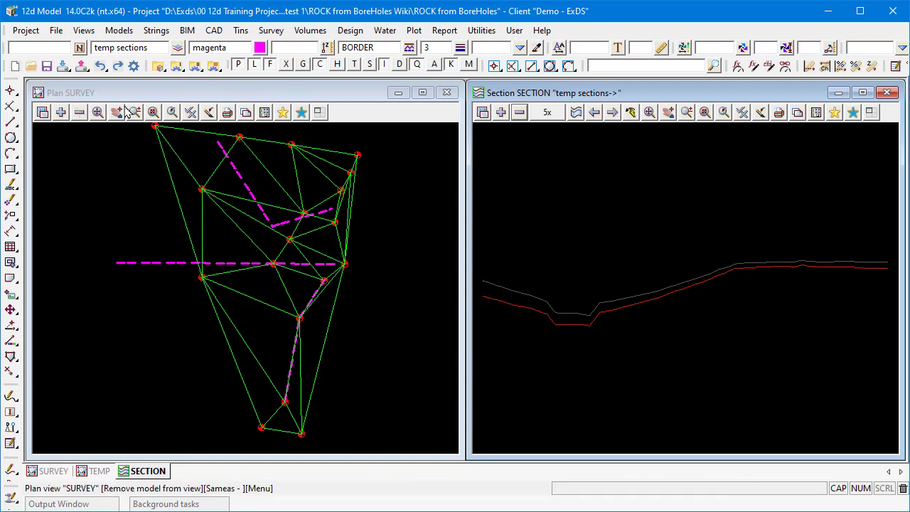
- Profile the straight east-west temp sections string in the SECTION view and inquire on the survey tin's line there
left_click(613, 116)
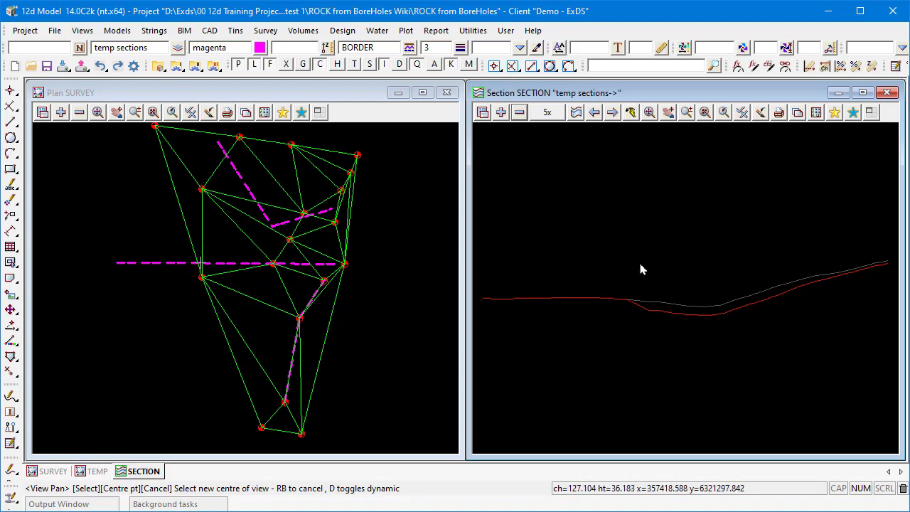
key("i")
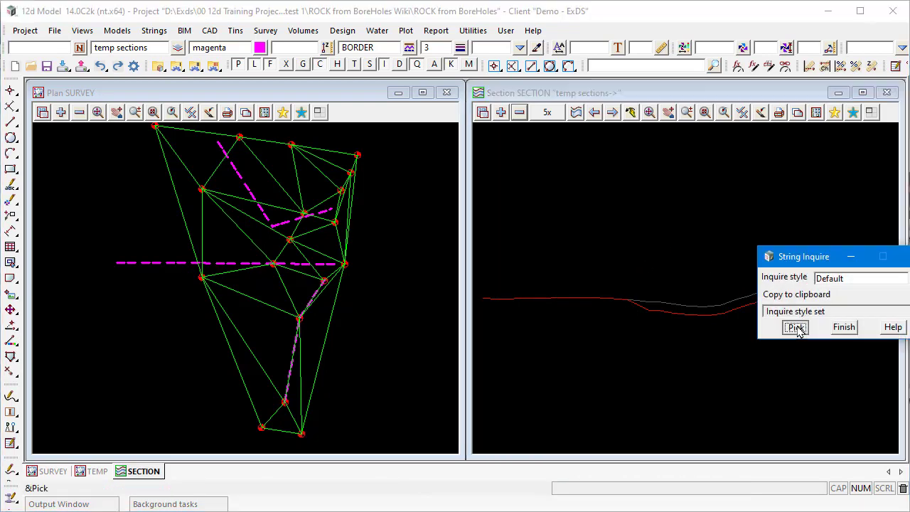
left_click(796, 327)
left_click(673, 308)
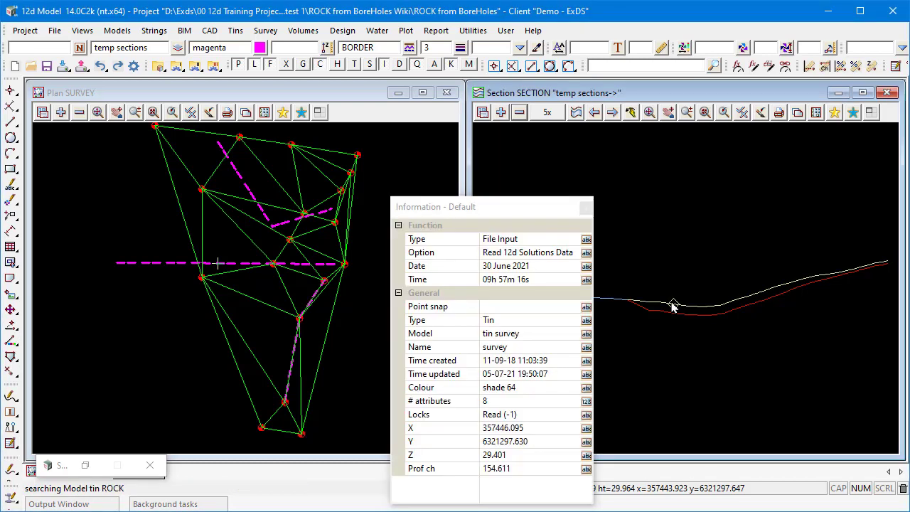
middle_click(624, 304)
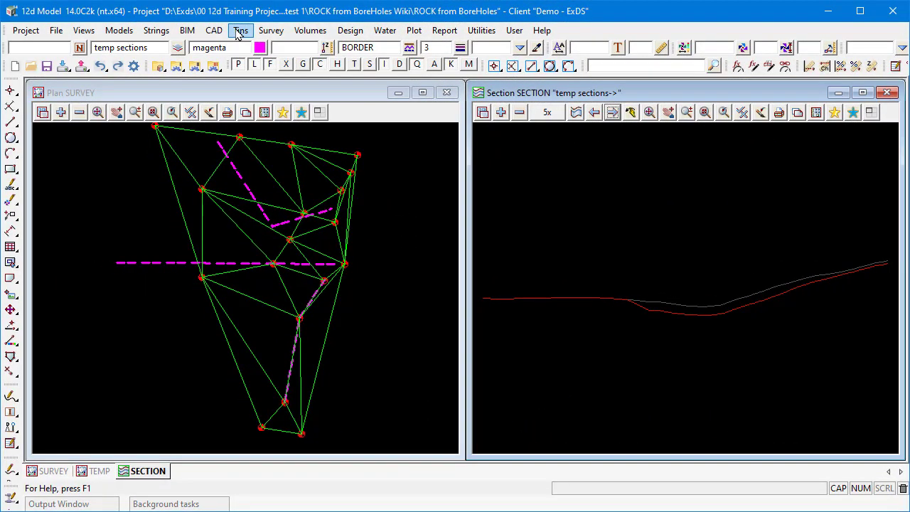
- Inquire on the depth between tins, with survey as the original tin and ROCK as the new tin
left_click(240, 31)
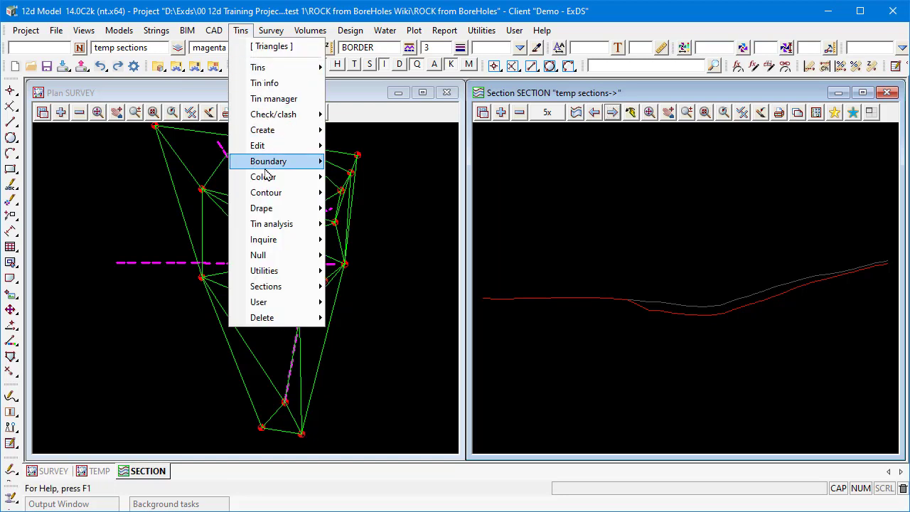
mouse_move(271, 240)
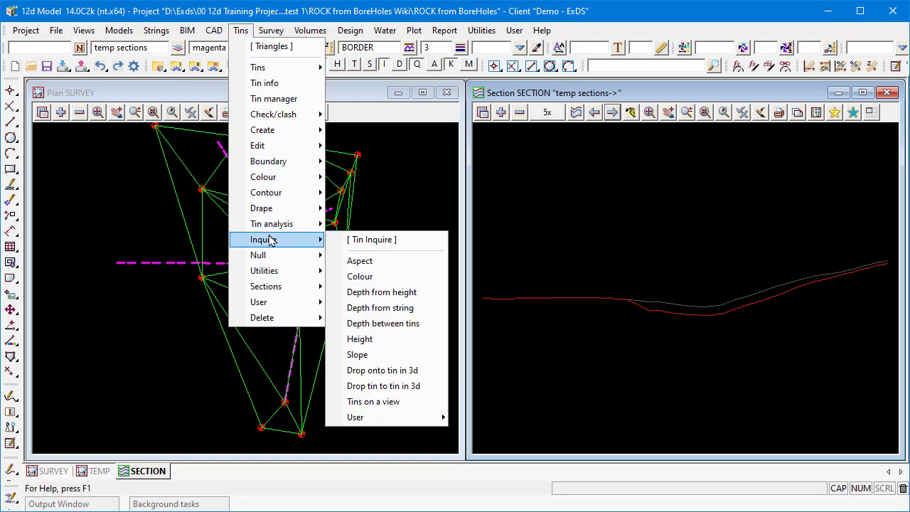
left_click(394, 330)
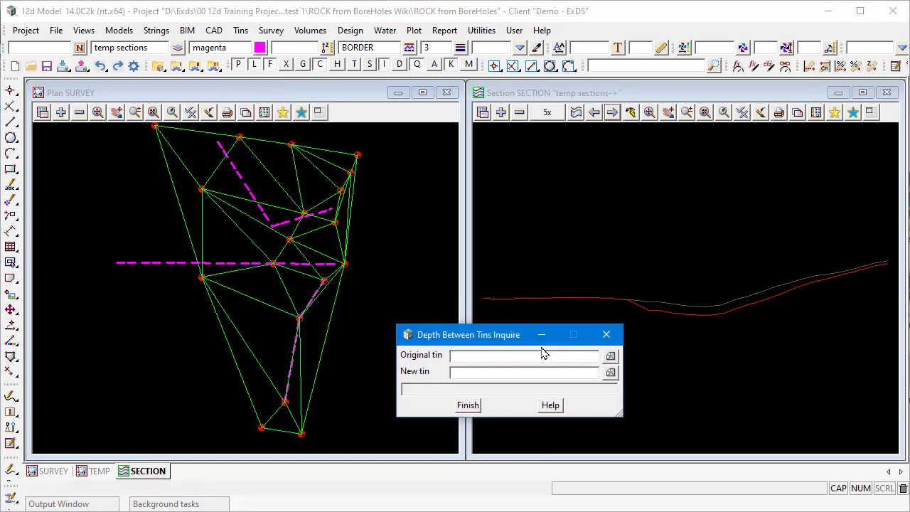
left_click_drag(481, 336, 565, 145)
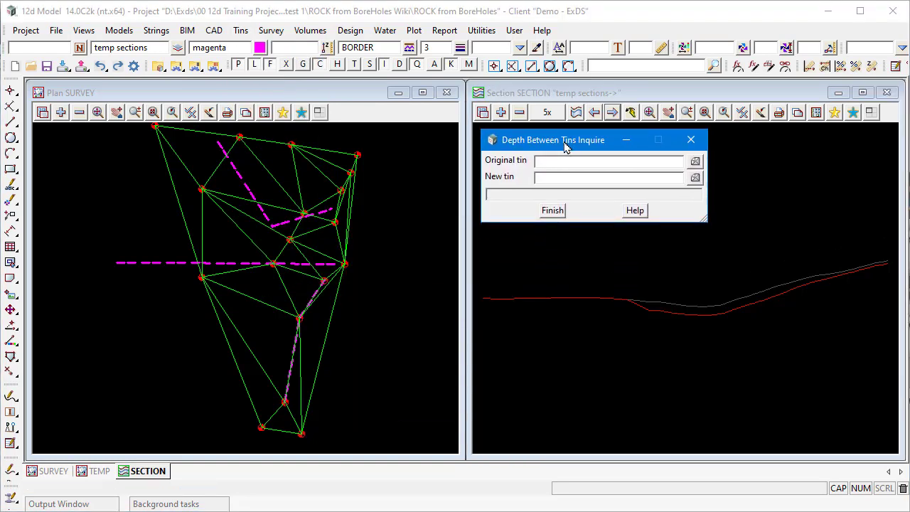
left_click(696, 161)
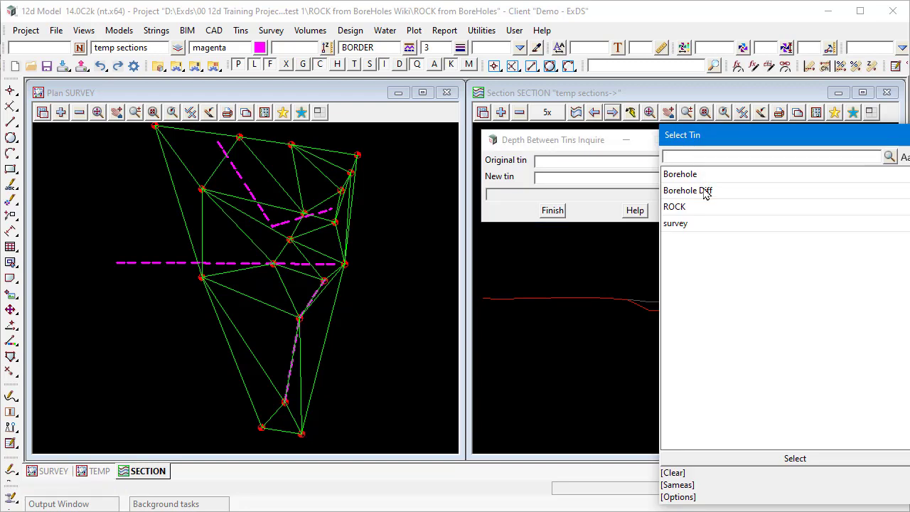
left_click(684, 225)
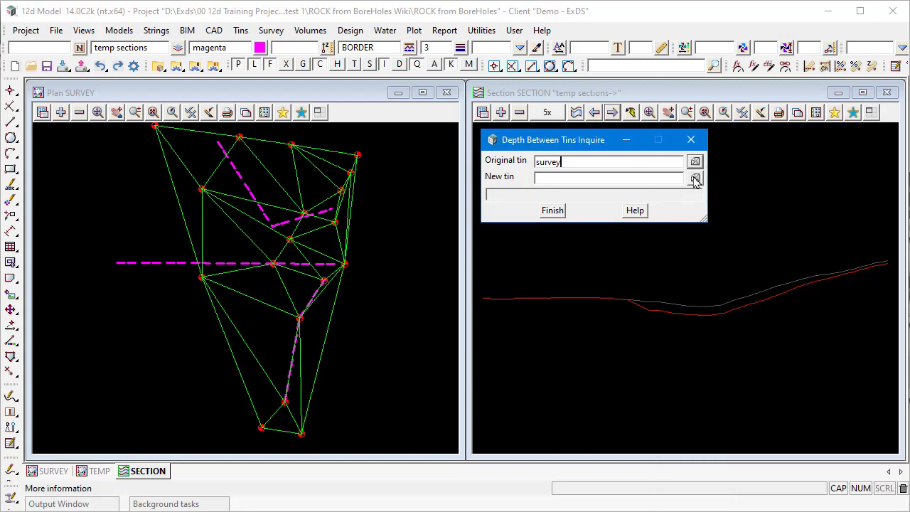
left_click(696, 178)
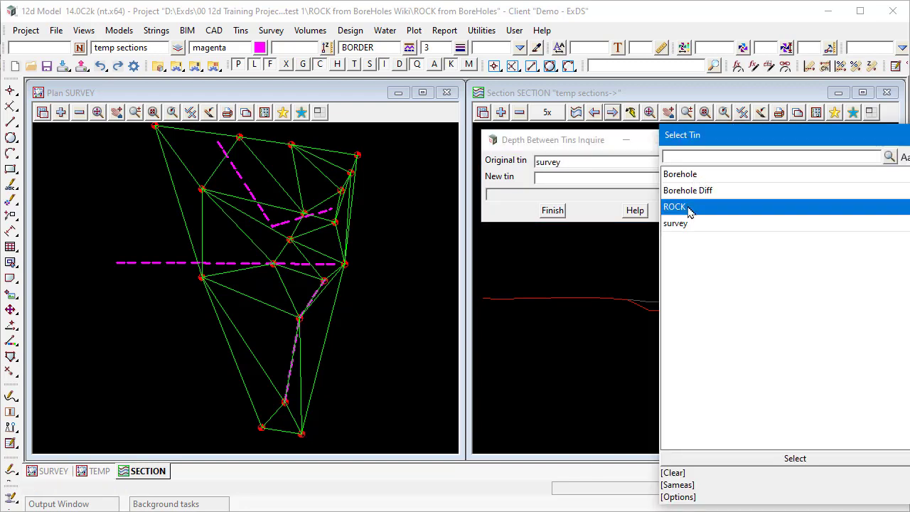
left_click(689, 209)
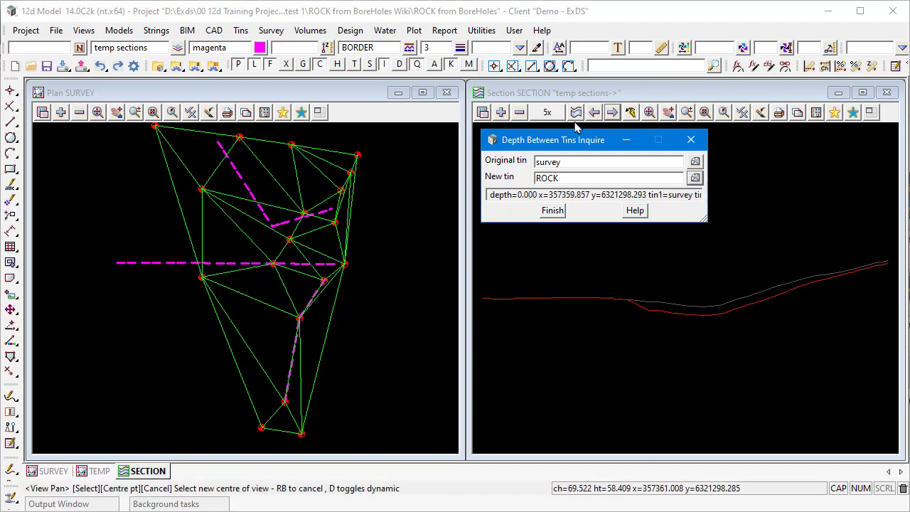
- Profile the next temp sections string in the SECTION view and add the tin Borehole model to that view
left_click(613, 112)
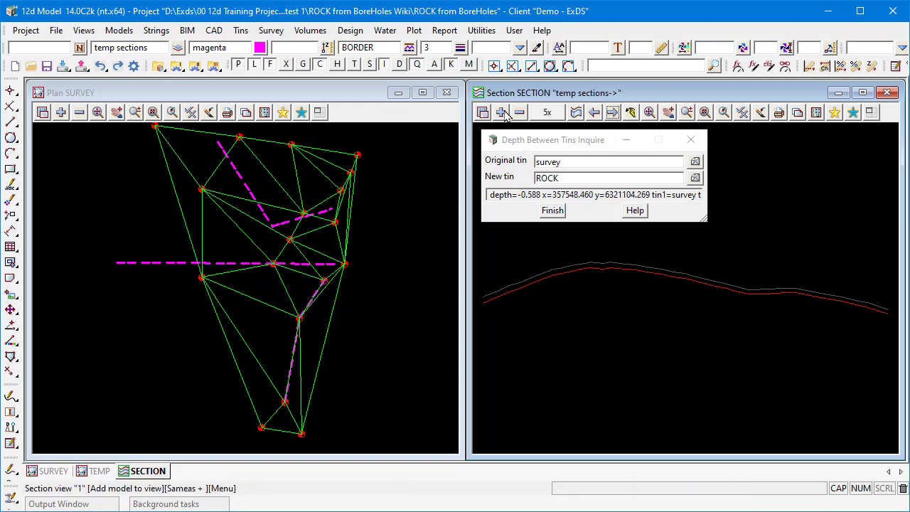
left_click(502, 114)
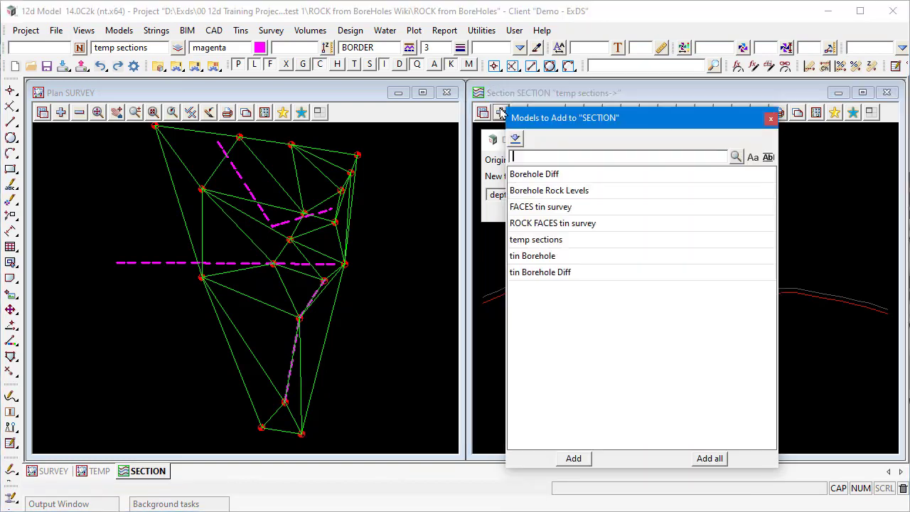
double_click(559, 258)
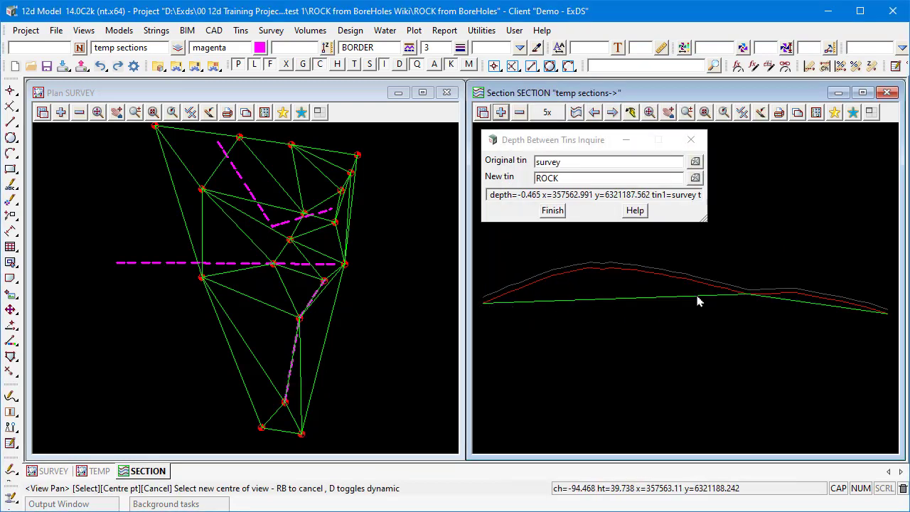